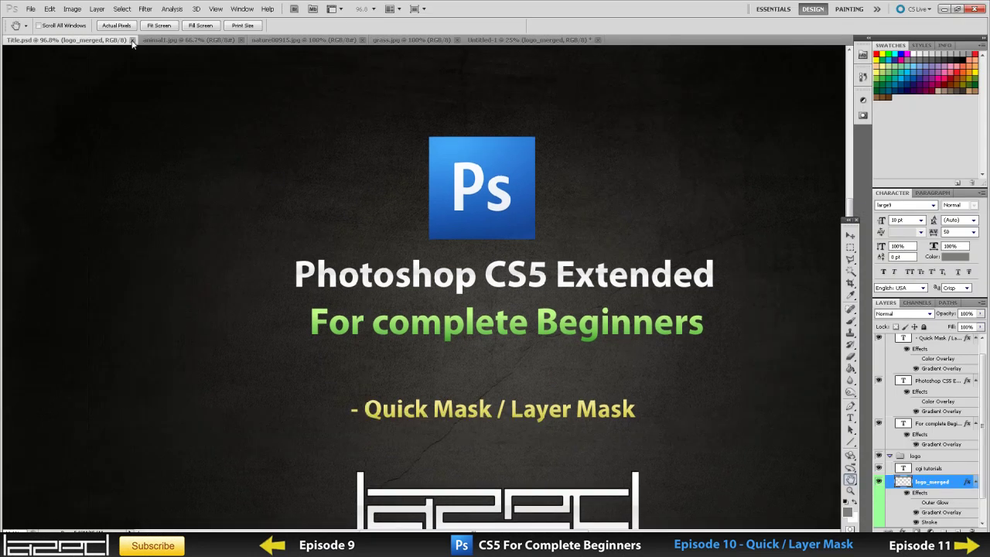
# - Close the Title.psd title card document
pyautogui.click(133, 40)
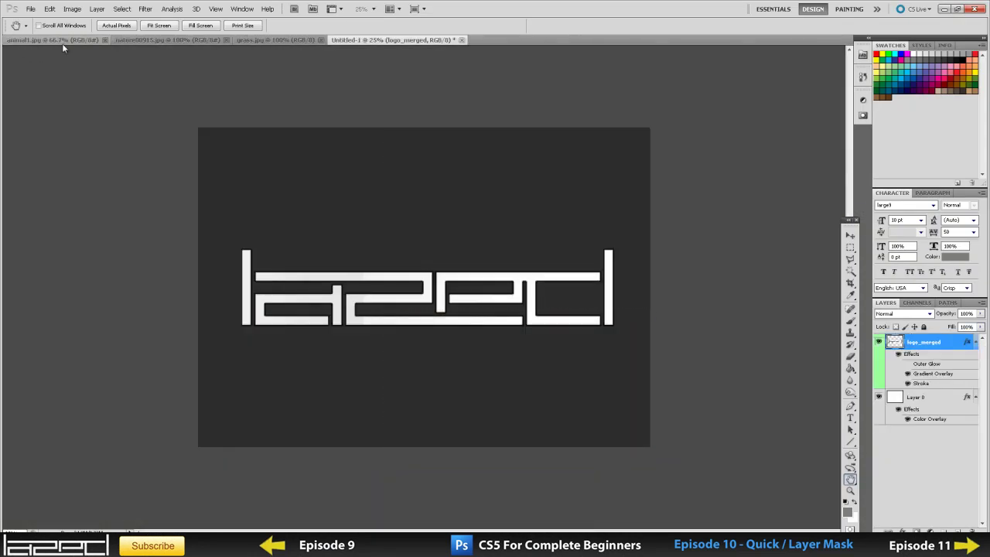
# - Switch to animal1.jpg and convert its locked Background into an editable Layer 0
pyautogui.click(63, 42)
pyautogui.scroll(2, 569, 252)
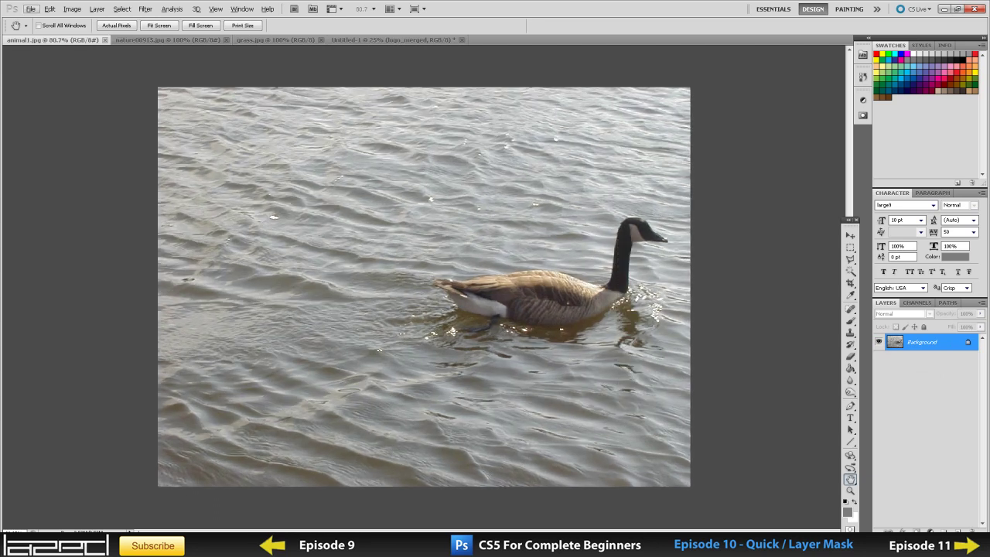
pyautogui.scroll(1, 490, 319)
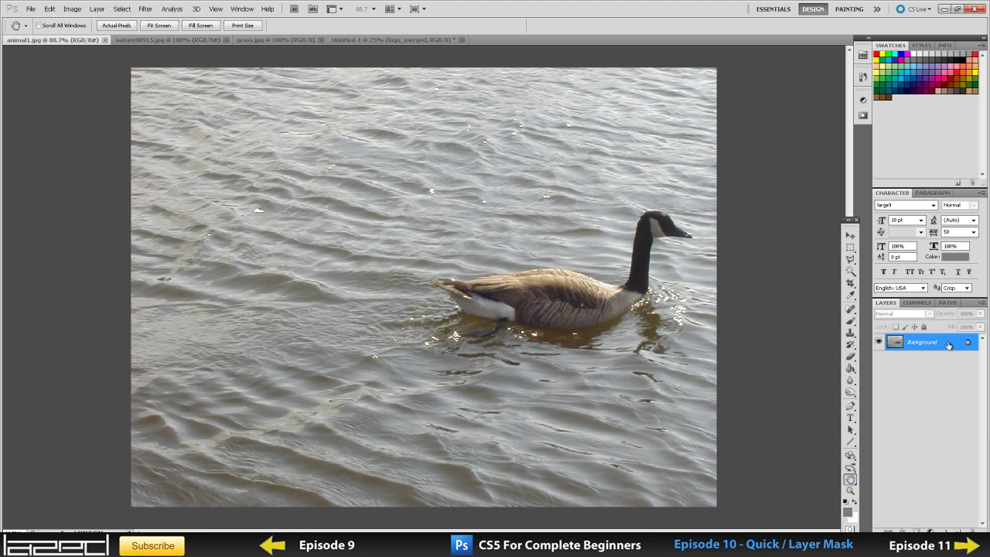
pyautogui.doubleClick(956, 350)
pyautogui.click(578, 175)
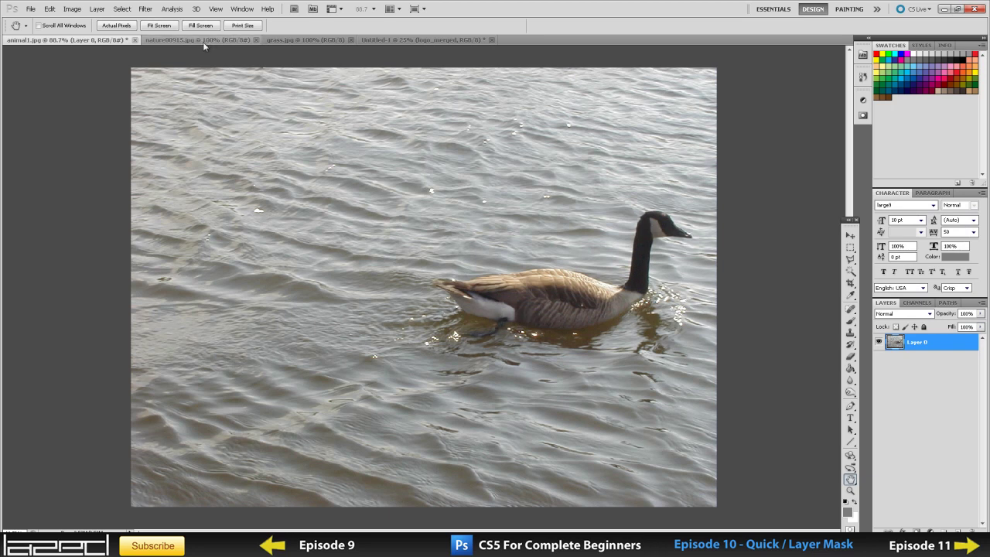
pyautogui.hotkey('ctrl', 'Tab')
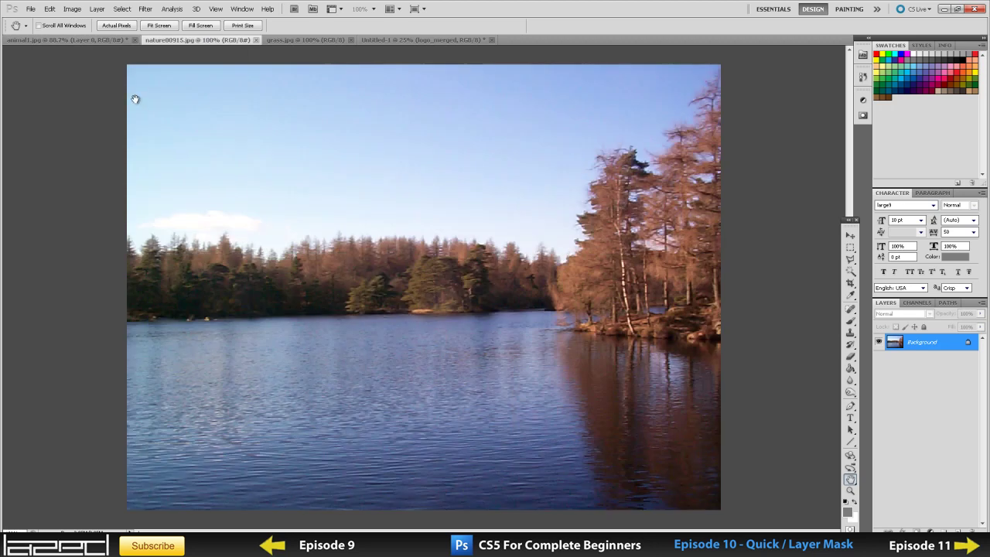
pyautogui.hotkey('ctrl', 'shift', 'Tab')
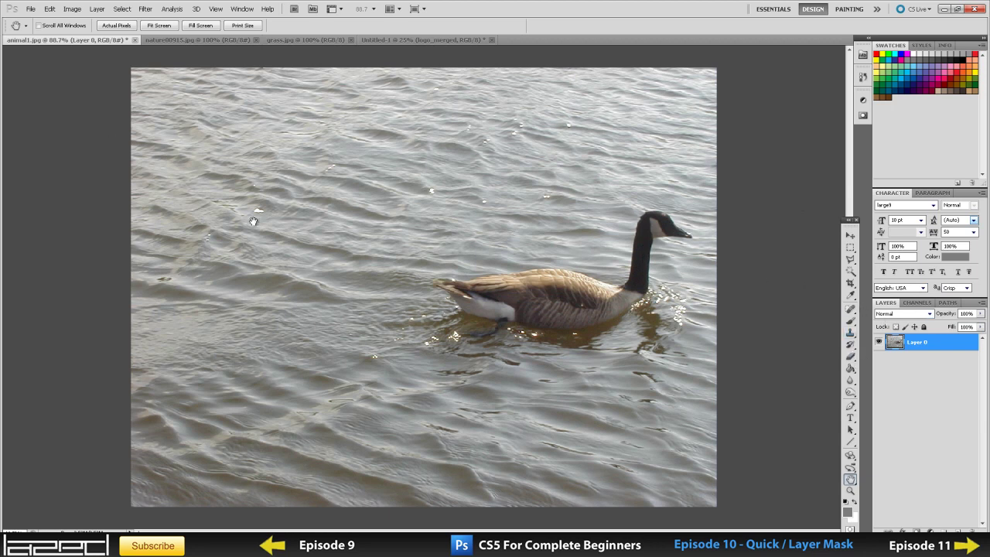
# - Zoom in on the goose and enter Quick Mask mode
pyautogui.moveTo(723, 237); pyautogui.dragTo(784, 296)
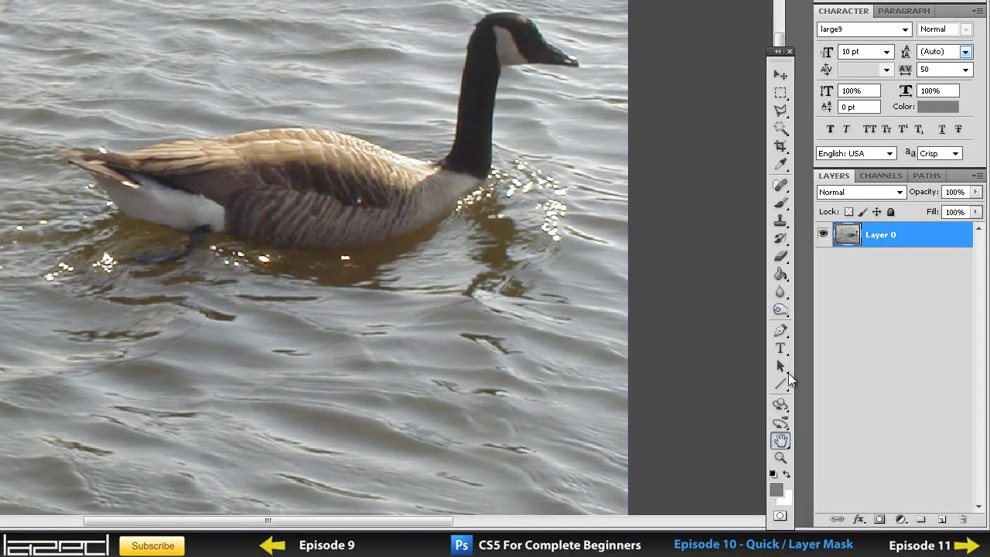
pyautogui.click(781, 516)
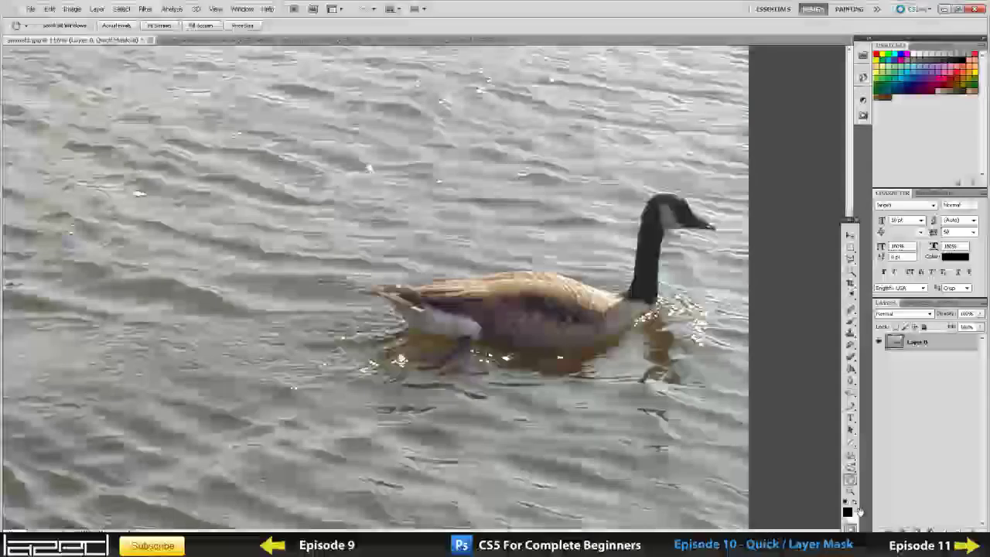
# - Set the Brush to 30 px with high hardness, 100% opacity and 100% flow
pyautogui.scroll(1, 671, 247)
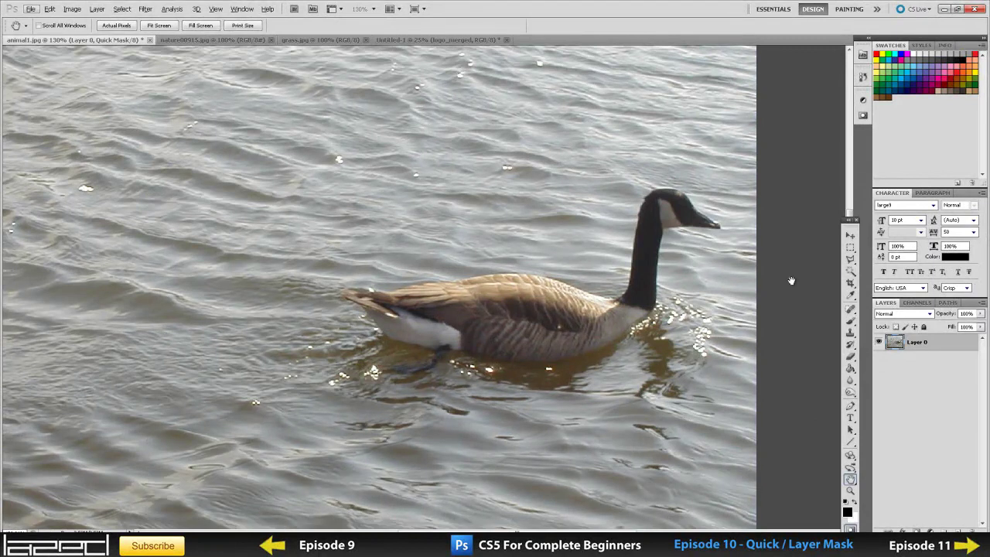
pyautogui.press('b')
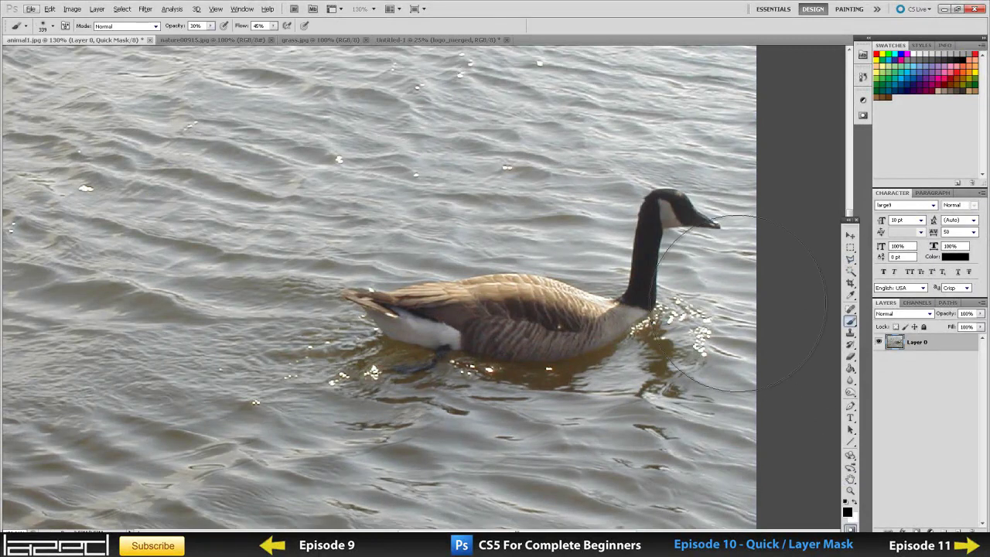
pyautogui.rightClick(560, 391)
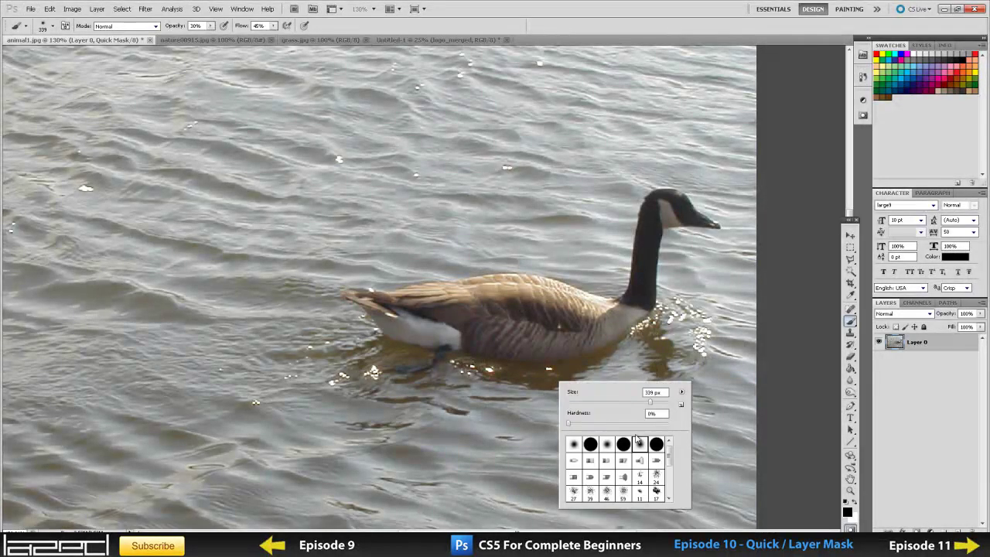
pyautogui.moveTo(594, 409); pyautogui.dragTo(583, 408)
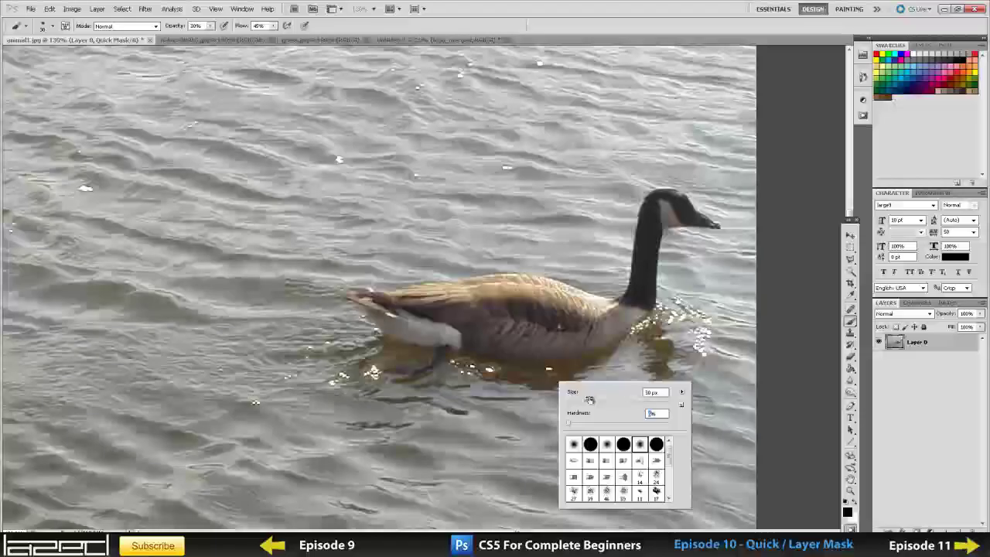
pyautogui.hotkey('shift', ']')
pyautogui.hotkey('shift', ']')
pyautogui.hotkey('shift', ']')
pyautogui.hotkey('shift', ']')
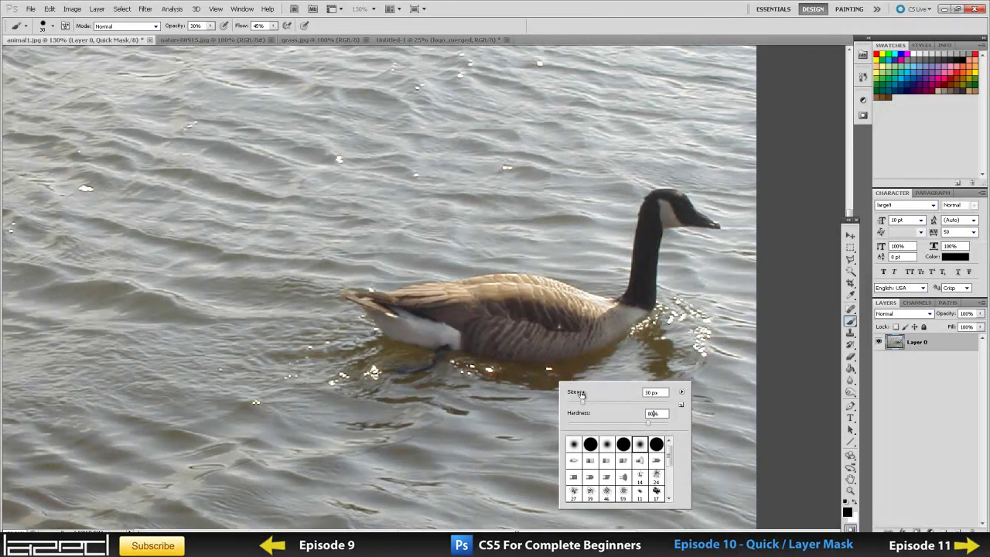
pyautogui.click(463, 300)
pyautogui.click(210, 26)
pyautogui.moveTo(211, 40); pyautogui.dragTo(334, 37)
pyautogui.click(273, 26)
pyautogui.click(440, 308)
# - Paint quick mask red along the goose's back
pyautogui.scroll(1, 442, 303)
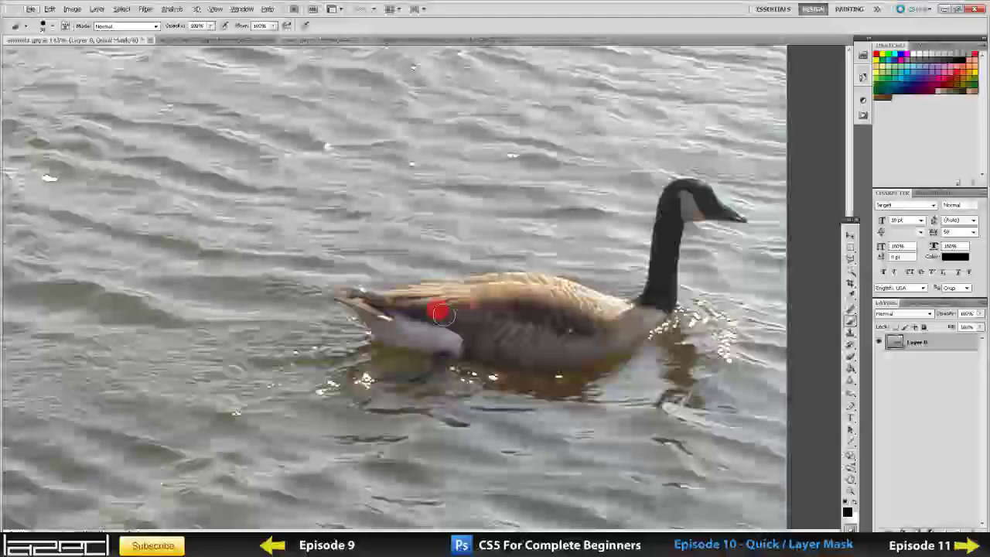
pyautogui.moveTo(437, 307)
pyautogui.mouseDown()
pyautogui.moveTo(499, 299)
pyautogui.moveTo(432, 312)
pyautogui.moveTo(483, 324)
pyautogui.moveTo(535, 305)
pyautogui.moveTo(486, 301)
pyautogui.moveTo(518, 326)
pyautogui.moveTo(501, 305)
pyautogui.moveTo(574, 332)
pyautogui.moveTo(516, 305)
pyautogui.moveTo(588, 322)
pyautogui.moveTo(534, 309)
pyautogui.moveTo(582, 295)
pyautogui.moveTo(485, 291)
pyautogui.moveTo(445, 302)
pyautogui.moveTo(448, 322)
pyautogui.moveTo(560, 327)
pyautogui.moveTo(453, 328)
pyautogui.moveTo(544, 338)
pyautogui.mouseUp()
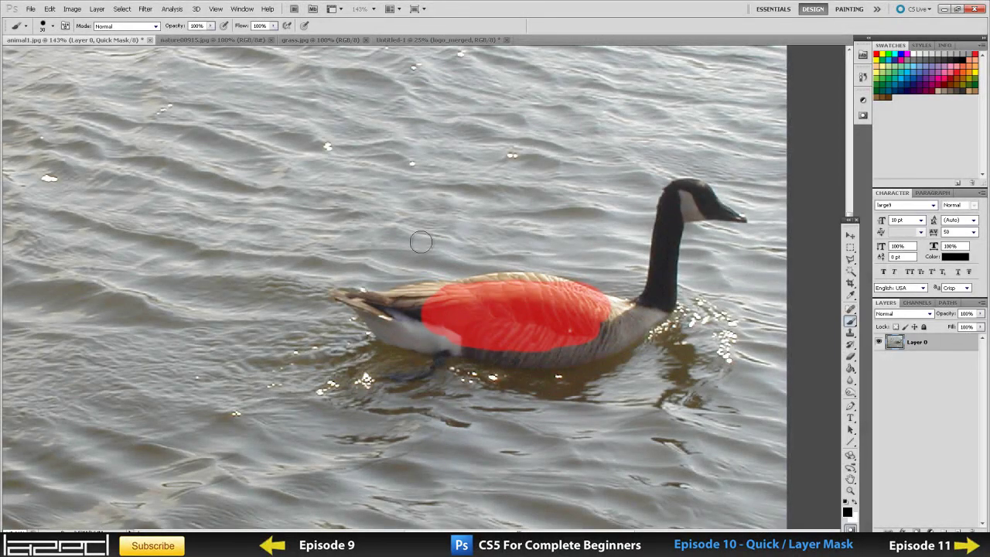
pyautogui.rightClick(546, 322)
# - Brush red mask over the goose's flank and feet, then make white the foreground colour
pyautogui.click(578, 343)
pyautogui.click(452, 316)
pyautogui.moveTo(453, 316)
pyautogui.mouseDown()
pyautogui.moveTo(402, 311)
pyautogui.moveTo(449, 301)
pyautogui.moveTo(432, 299)
pyautogui.moveTo(403, 301)
pyautogui.moveTo(399, 312)
pyautogui.moveTo(440, 285)
pyautogui.moveTo(471, 279)
pyautogui.moveTo(534, 282)
pyautogui.moveTo(598, 307)
pyautogui.moveTo(662, 313)
pyautogui.moveTo(669, 221)
pyautogui.moveTo(695, 199)
pyautogui.moveTo(731, 209)
pyautogui.moveTo(700, 184)
pyautogui.moveTo(677, 202)
pyautogui.moveTo(656, 308)
pyautogui.moveTo(629, 334)
pyautogui.moveTo(579, 358)
pyautogui.moveTo(438, 353)
pyautogui.moveTo(397, 341)
pyautogui.moveTo(332, 293)
pyautogui.moveTo(426, 291)
pyautogui.moveTo(383, 307)
pyautogui.moveTo(534, 307)
pyautogui.moveTo(435, 322)
pyautogui.moveTo(432, 334)
pyautogui.moveTo(578, 329)
pyautogui.moveTo(637, 310)
pyautogui.moveTo(680, 184)
pyautogui.mouseUp()
pyautogui.moveTo(454, 387); pyautogui.dragTo(373, 382)
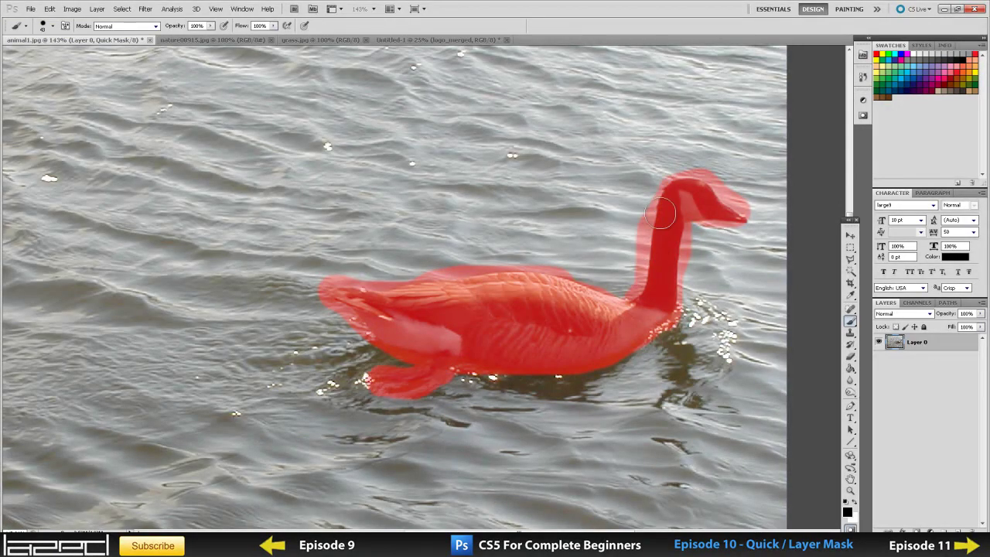
pyautogui.scroll(1, 648, 312)
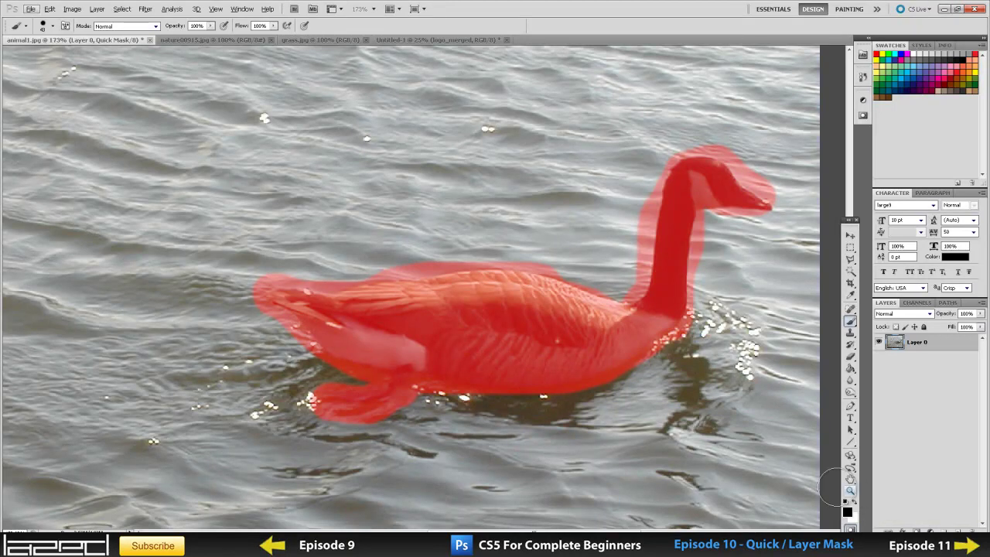
pyautogui.click(853, 503)
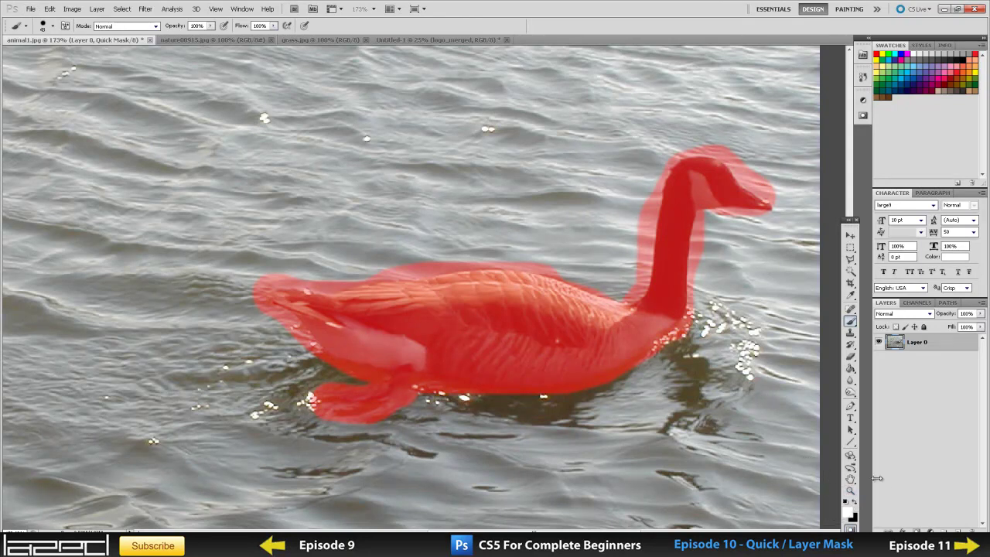
# - Paint away mask overspill around the beak, head, feet and right side of the neck
pyautogui.press('c')
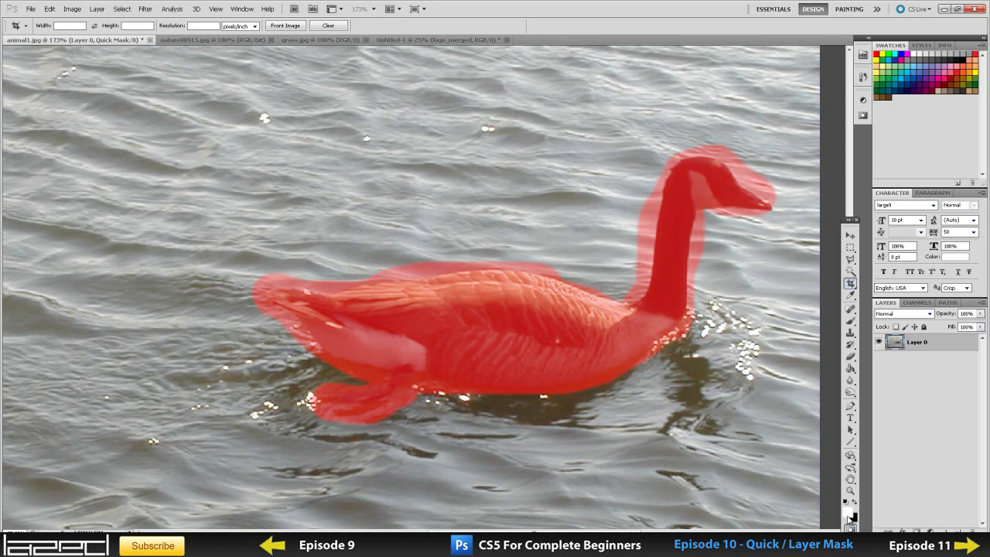
pyautogui.press('x')
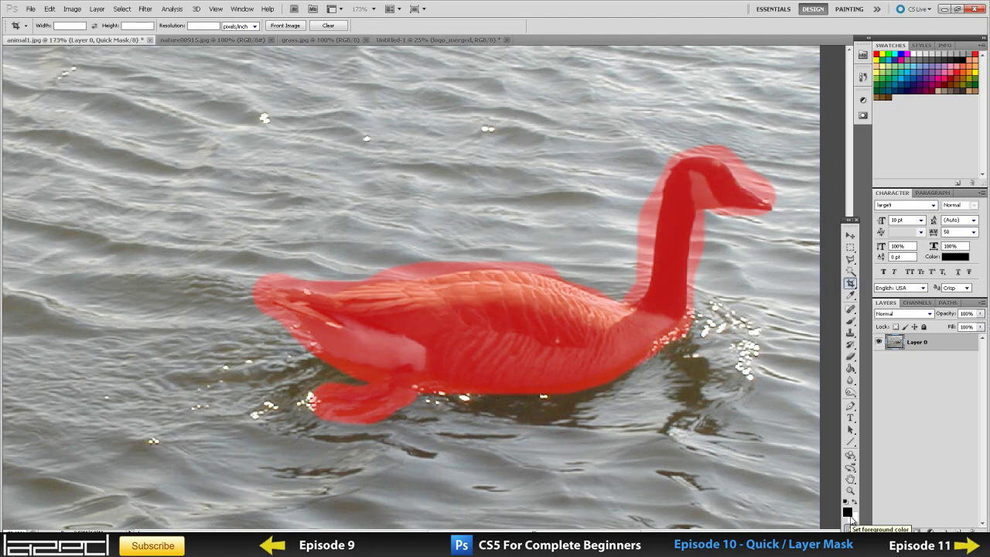
pyautogui.press('b')
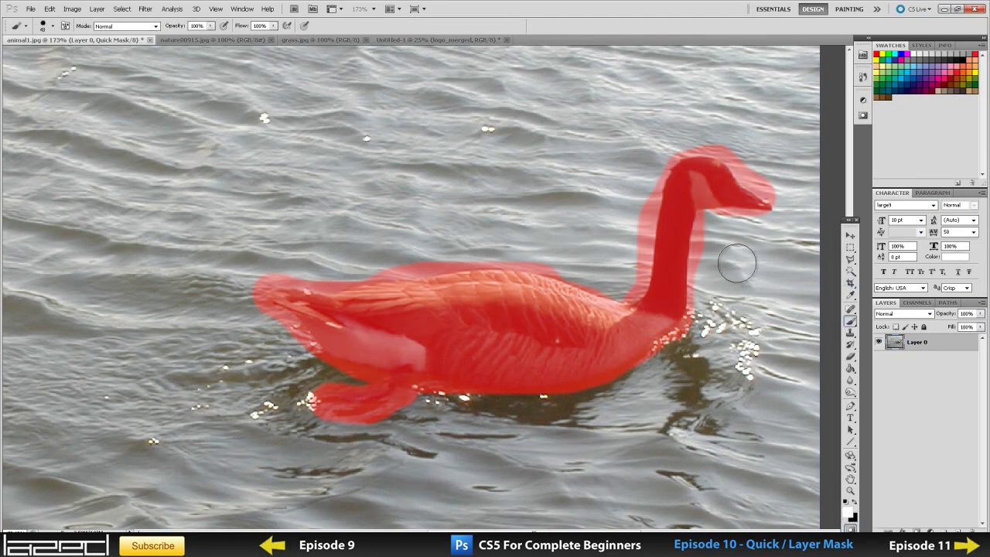
pyautogui.press('alt')
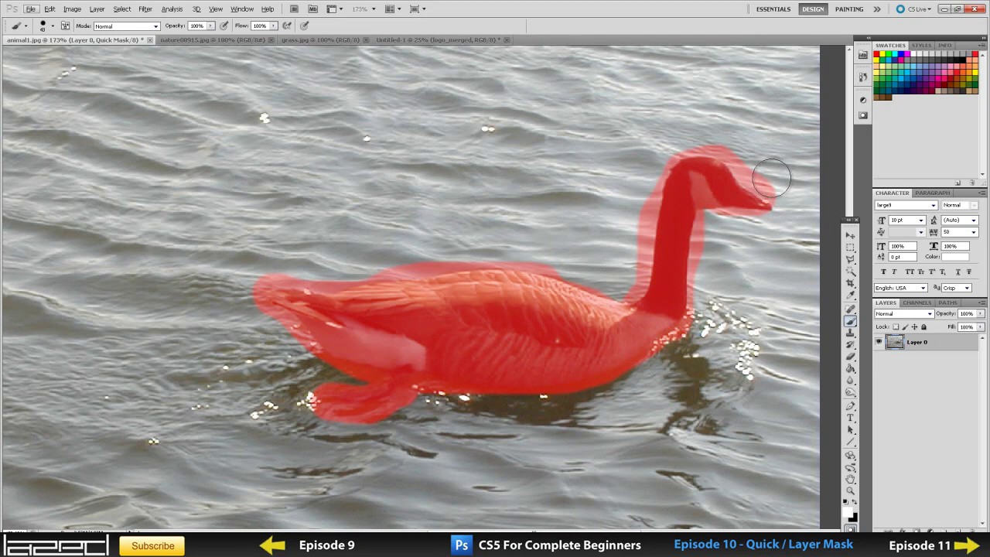
pyautogui.moveTo(779, 189); pyautogui.dragTo(742, 151)
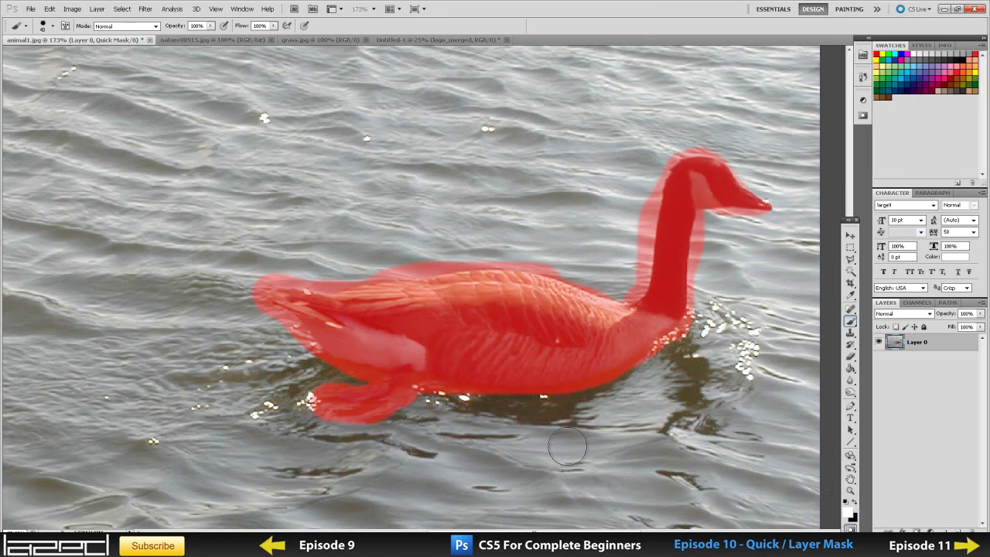
pyautogui.moveTo(417, 408)
pyautogui.mouseDown()
pyautogui.moveTo(379, 433)
pyautogui.moveTo(346, 434)
pyautogui.moveTo(295, 416)
pyautogui.moveTo(294, 390)
pyautogui.moveTo(312, 384)
pyautogui.moveTo(260, 333)
pyautogui.moveTo(247, 299)
pyautogui.moveTo(260, 264)
pyautogui.moveTo(346, 258)
pyautogui.moveTo(332, 271)
pyautogui.moveTo(260, 271)
pyautogui.moveTo(543, 253)
pyautogui.moveTo(606, 276)
pyautogui.moveTo(538, 264)
pyautogui.moveTo(563, 253)
pyautogui.moveTo(633, 275)
pyautogui.moveTo(621, 292)
pyautogui.moveTo(635, 181)
pyautogui.moveTo(650, 157)
pyautogui.moveTo(622, 226)
pyautogui.mouseUp()
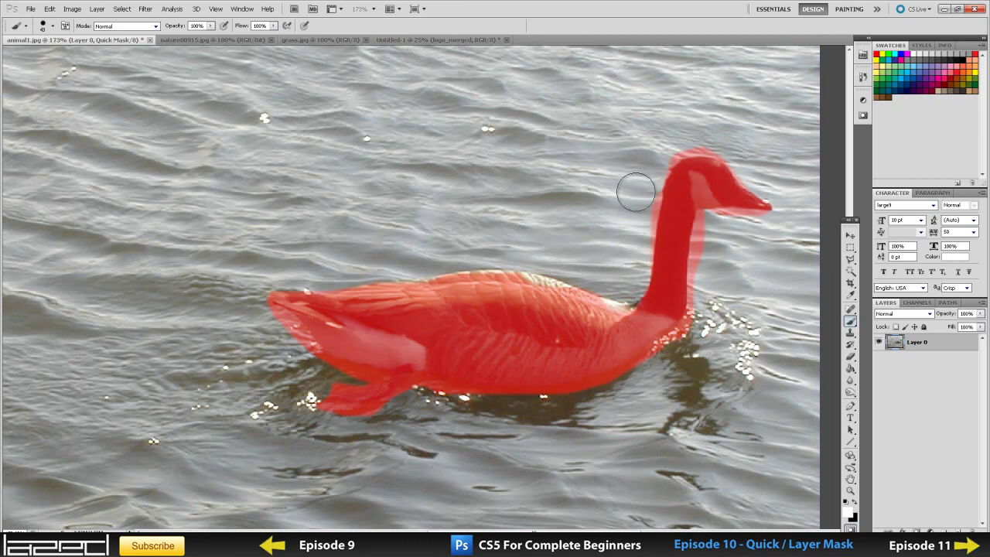
pyautogui.moveTo(670, 134)
pyautogui.mouseDown()
pyautogui.moveTo(747, 136)
pyautogui.moveTo(676, 138)
pyautogui.moveTo(617, 179)
pyautogui.moveTo(653, 147)
pyautogui.moveTo(680, 136)
pyautogui.moveTo(648, 151)
pyautogui.moveTo(645, 169)
pyautogui.moveTo(685, 137)
pyautogui.mouseUp()
pyautogui.moveTo(721, 316)
pyautogui.mouseDown()
pyautogui.moveTo(712, 239)
pyautogui.moveTo(760, 229)
pyautogui.mouseUp()
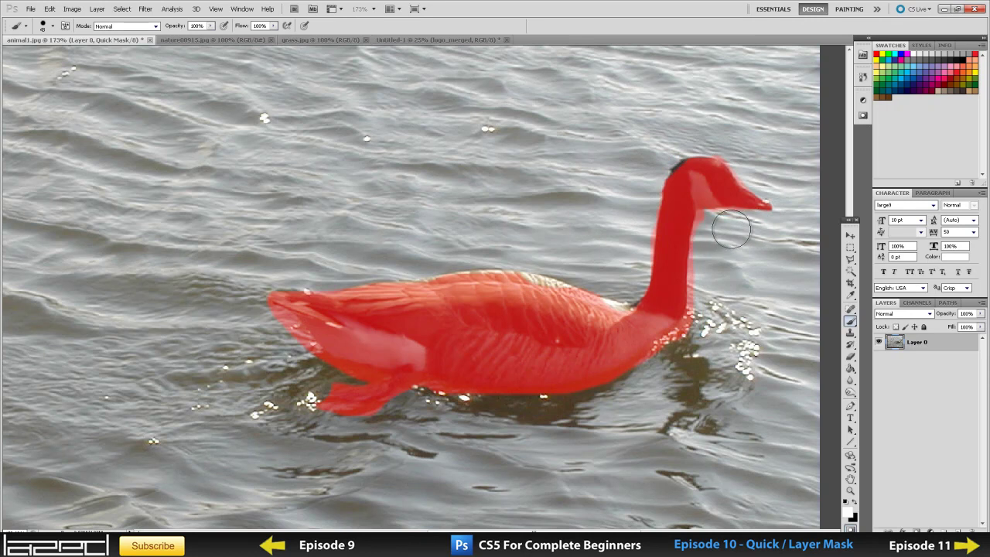
# - Clear excess mask along the goose's lower-right edge, neck and lower belly
pyautogui.rightClick(744, 337)
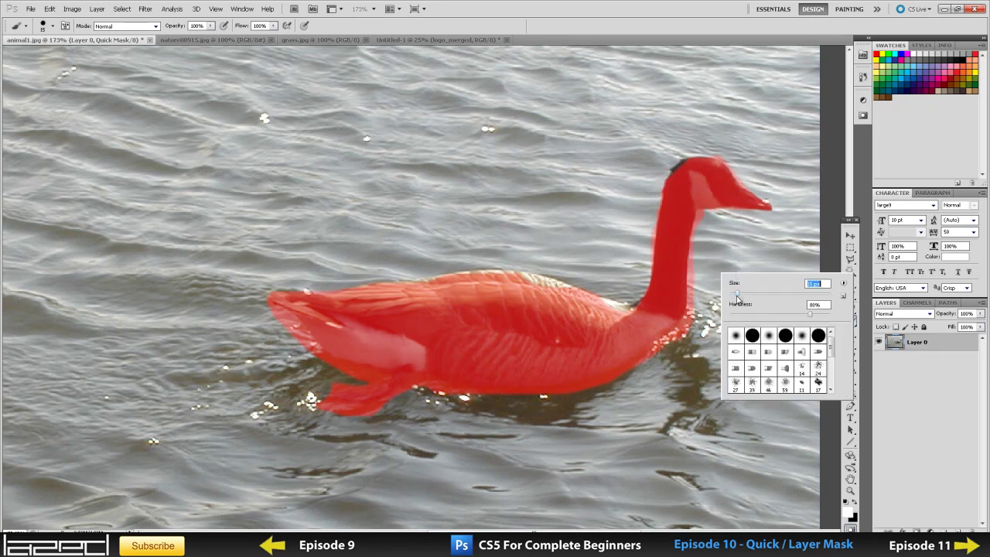
pyautogui.click(721, 232)
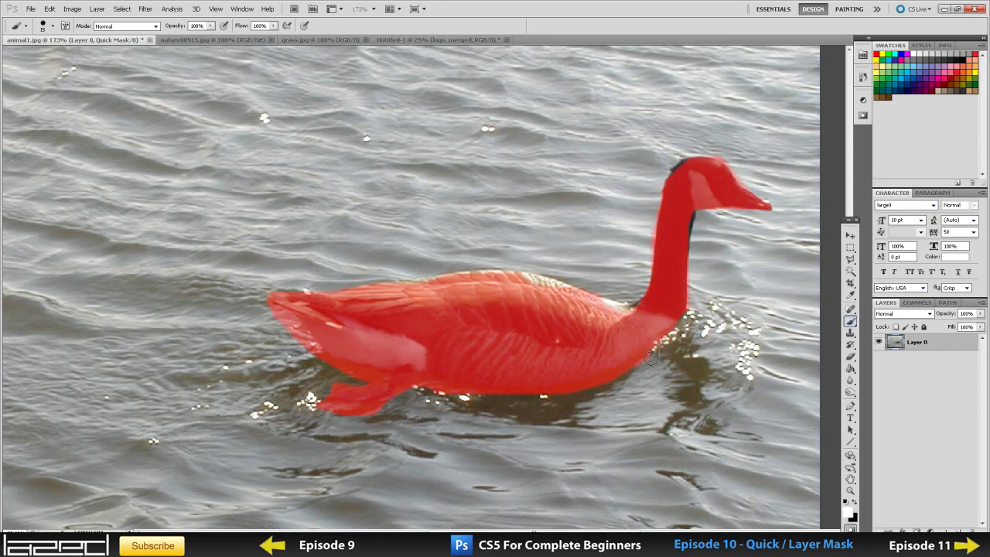
pyautogui.moveTo(628, 369); pyautogui.dragTo(674, 316)
pyautogui.moveTo(679, 353); pyautogui.dragTo(702, 310)
pyautogui.moveTo(699, 245); pyautogui.dragTo(685, 319)
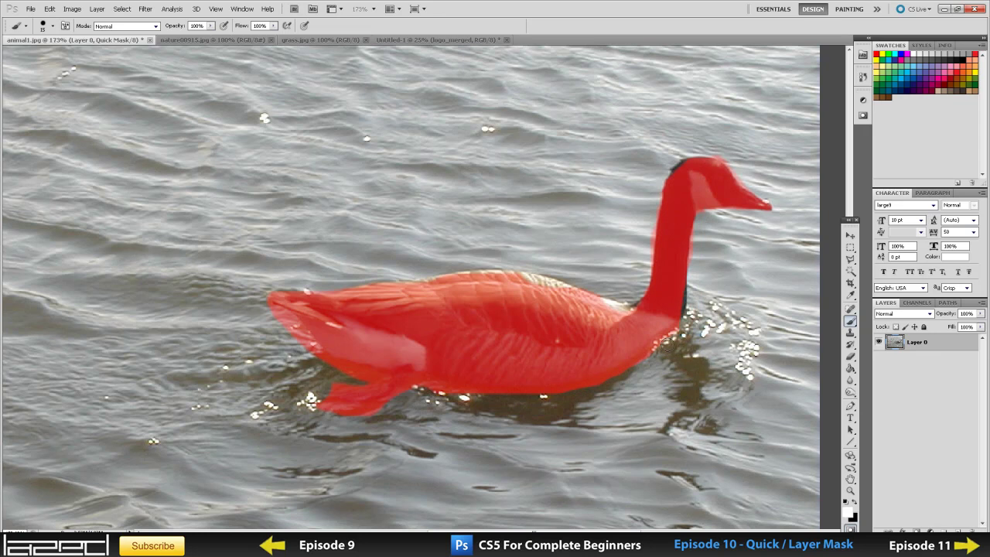
pyautogui.moveTo(668, 344)
pyautogui.mouseDown()
pyautogui.moveTo(573, 383)
pyautogui.moveTo(445, 382)
pyautogui.mouseUp()
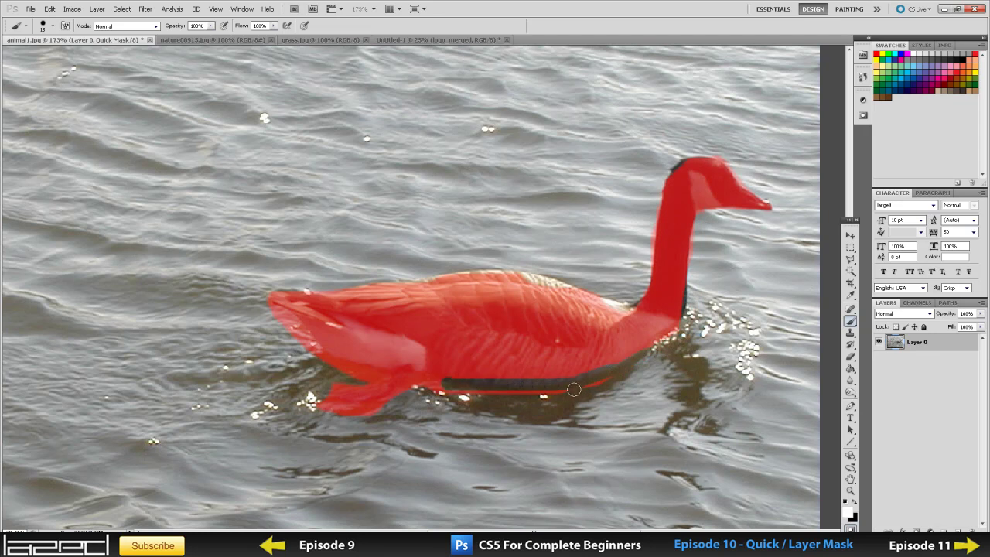
# - Re-mask the belly strip and neck base, removing the pink fringe on the neck's left edge
pyautogui.press('x')
pyautogui.rightClick(454, 344)
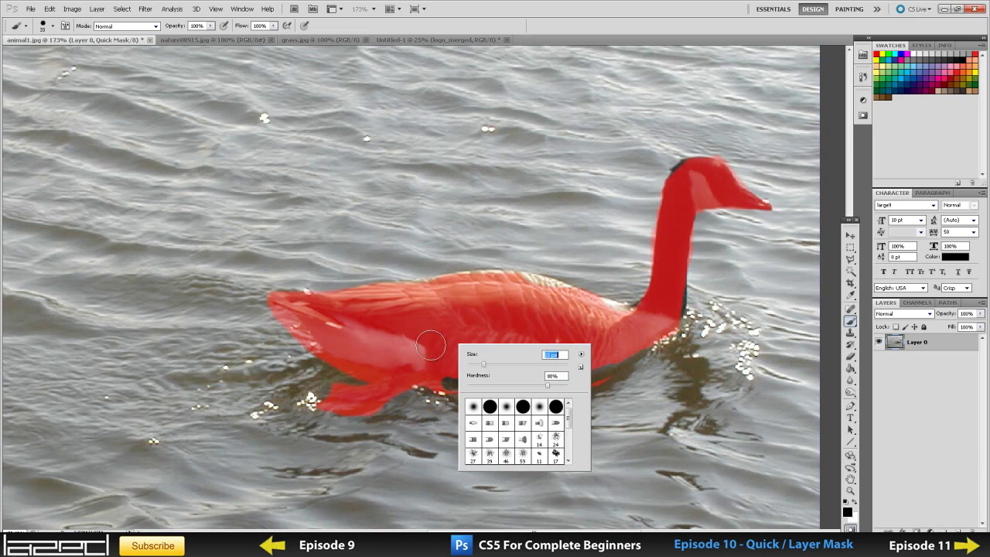
pyautogui.press('Return')
pyautogui.moveTo(430, 379)
pyautogui.mouseDown()
pyautogui.moveTo(609, 369)
pyautogui.moveTo(663, 337)
pyautogui.moveTo(692, 310)
pyautogui.mouseUp()
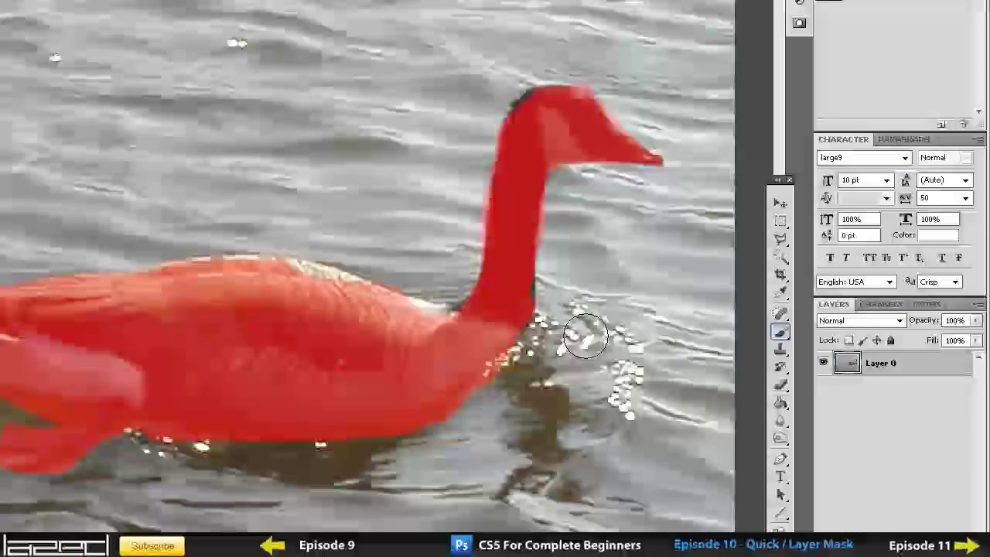
pyautogui.moveTo(471, 289); pyautogui.dragTo(421, 288)
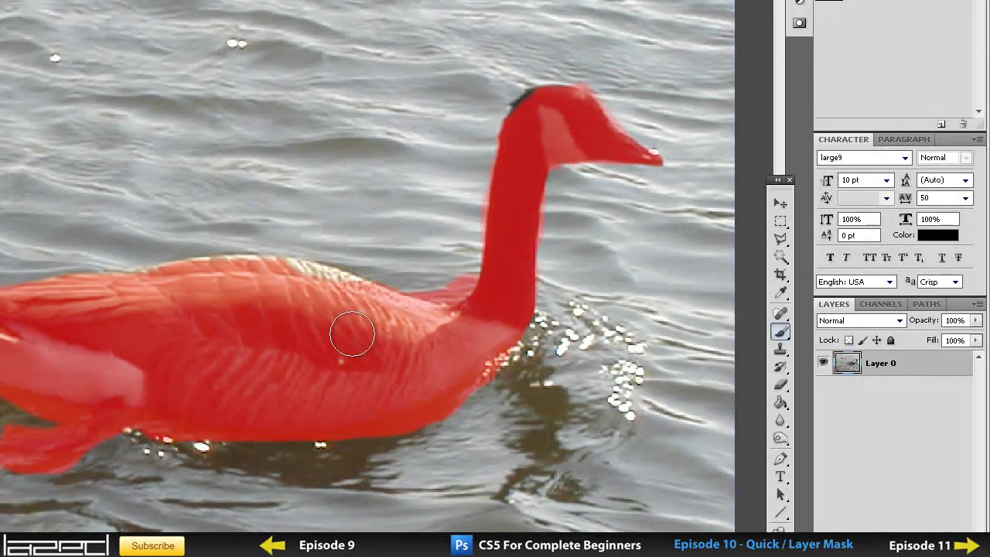
pyautogui.press('x')
pyautogui.moveTo(456, 259); pyautogui.dragTo(468, 265)
pyautogui.press('x')
pyautogui.moveTo(479, 231); pyautogui.dragTo(488, 294)
pyautogui.press('x')
pyautogui.moveTo(441, 272); pyautogui.dragTo(461, 201)
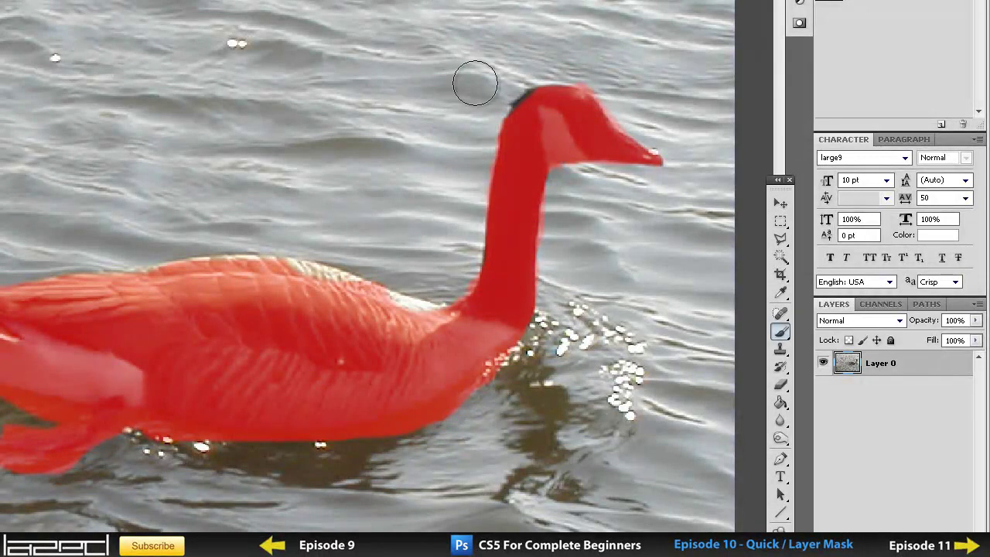
pyautogui.press('x')
# - Mask the head patch and pale fringes at the neck base and back, then zoom out
pyautogui.moveTo(531, 105)
pyautogui.mouseDown()
pyautogui.moveTo(534, 117)
pyautogui.moveTo(526, 111)
pyautogui.moveTo(535, 105)
pyautogui.mouseUp()
pyautogui.press('x')
pyautogui.press('x')
pyautogui.moveTo(417, 318)
pyautogui.mouseDown()
pyautogui.moveTo(442, 321)
pyautogui.moveTo(237, 288)
pyautogui.moveTo(214, 274)
pyautogui.moveTo(320, 274)
pyautogui.moveTo(199, 254)
pyautogui.moveTo(177, 276)
pyautogui.moveTo(358, 297)
pyautogui.mouseUp()
pyautogui.press('x')
pyautogui.press('x')
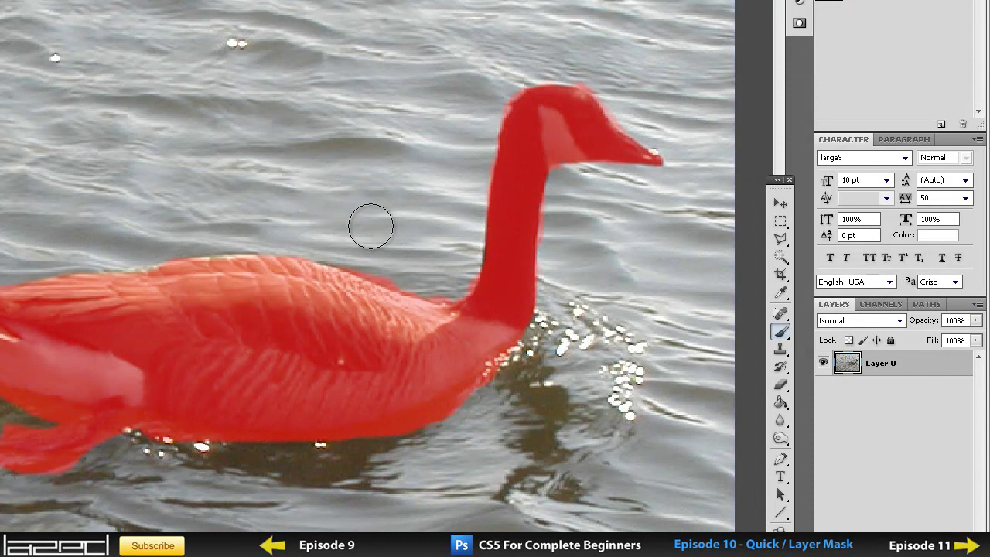
pyautogui.press('x')
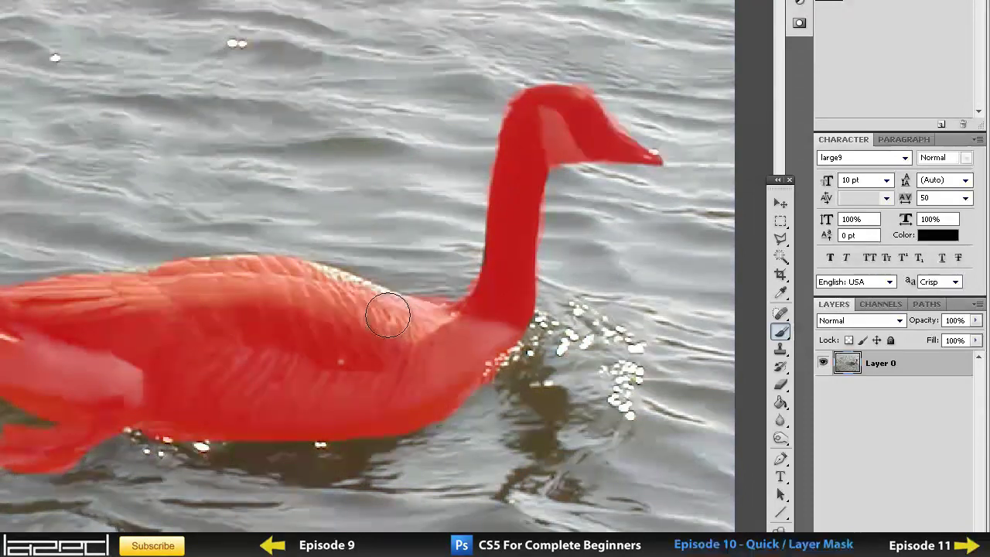
pyautogui.moveTo(380, 314)
pyautogui.mouseDown()
pyautogui.moveTo(312, 296)
pyautogui.moveTo(392, 306)
pyautogui.moveTo(271, 278)
pyautogui.moveTo(171, 317)
pyautogui.mouseUp()
pyautogui.press('x')
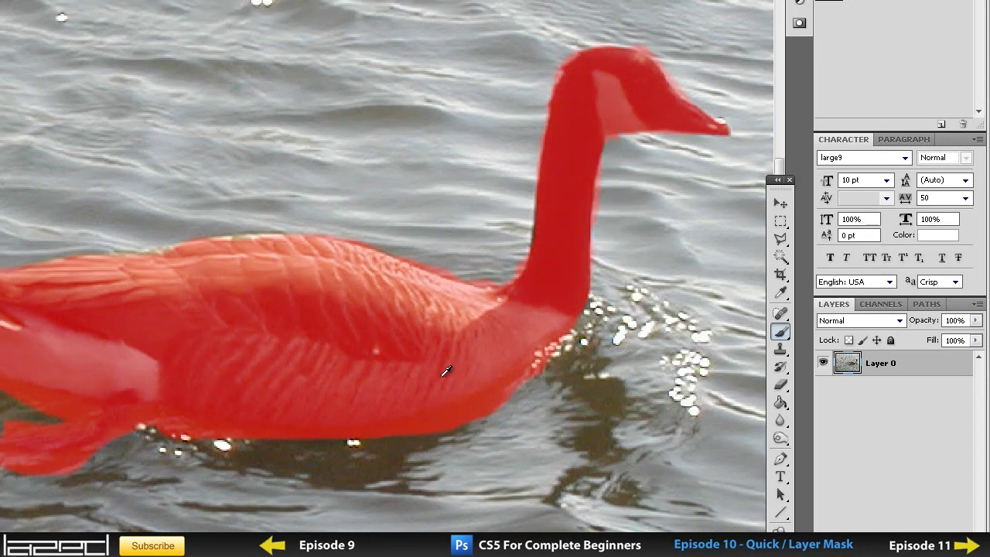
pyautogui.hotkey('ctrl', '0')
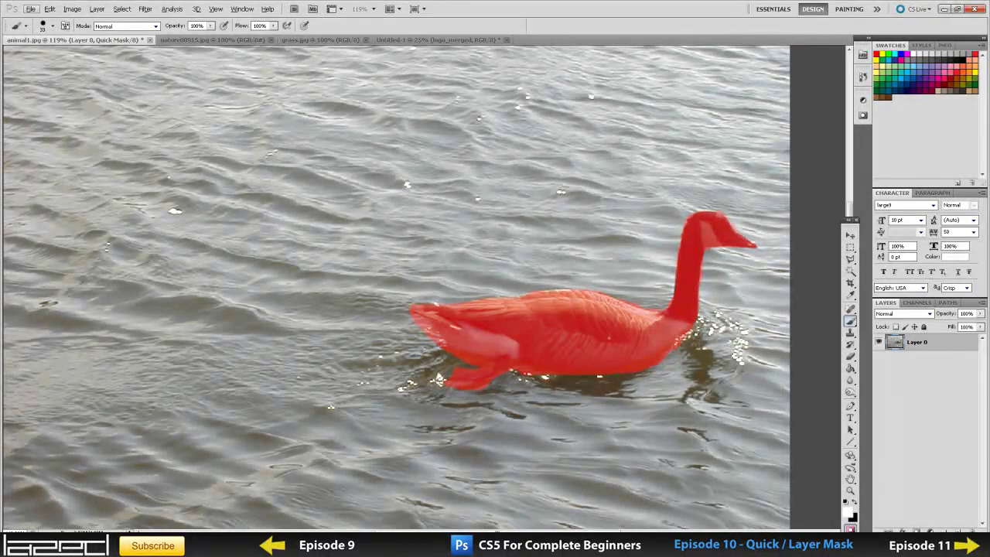
# - Exit Quick Mask, invert the goose selection with Select > Inverse, and add a new layer
pyautogui.press('q')
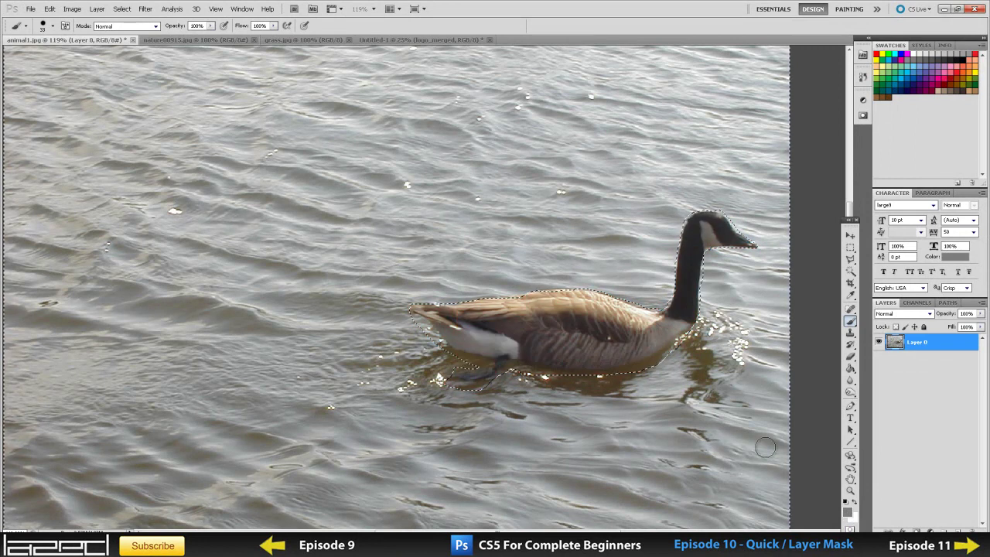
pyautogui.hotkey('ctrl', '0')
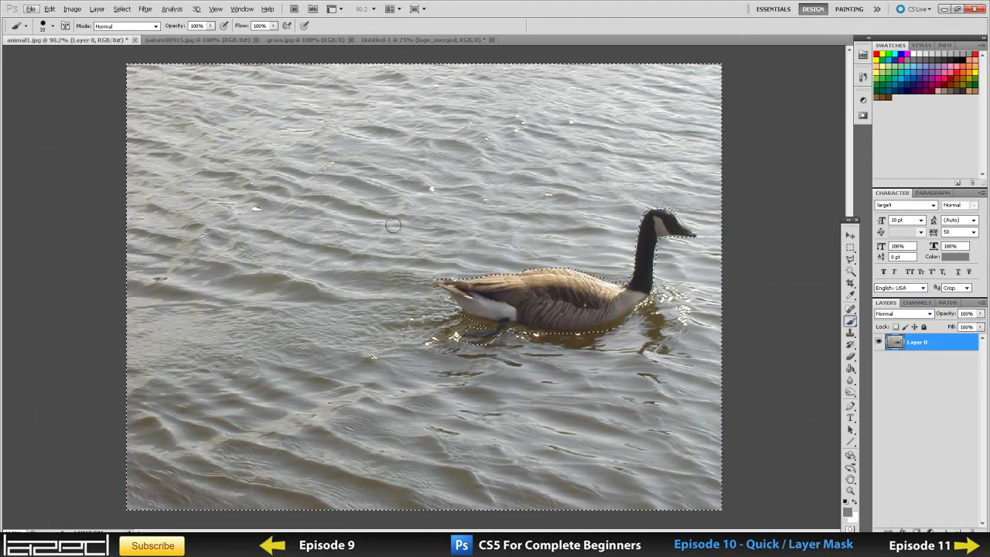
pyautogui.click(122, 8)
pyautogui.click(158, 49)
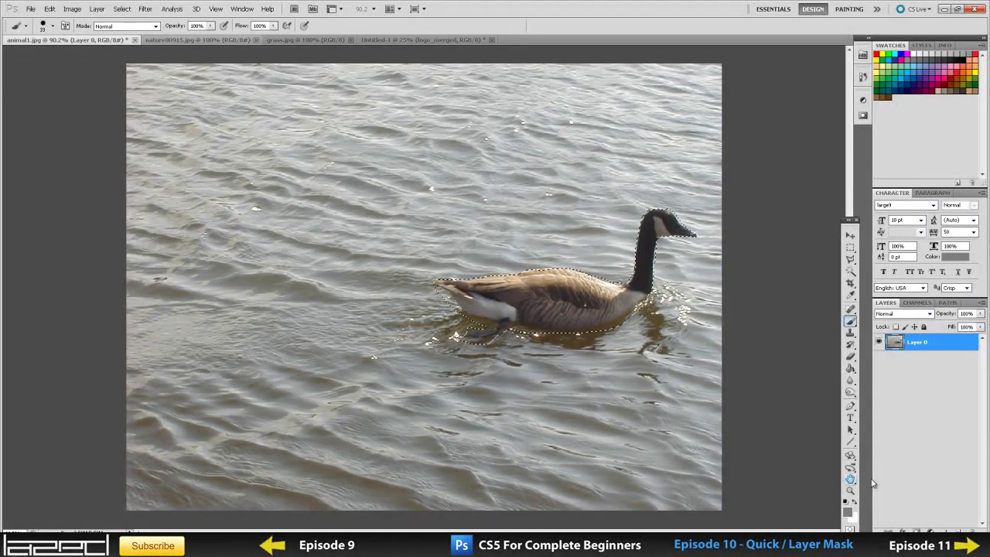
pyautogui.click(957, 532)
# - Deselect, compare Layer 0 and Layer 1 visibility, then delete the water around the goose
pyautogui.hotkey('ctrl', 'd')
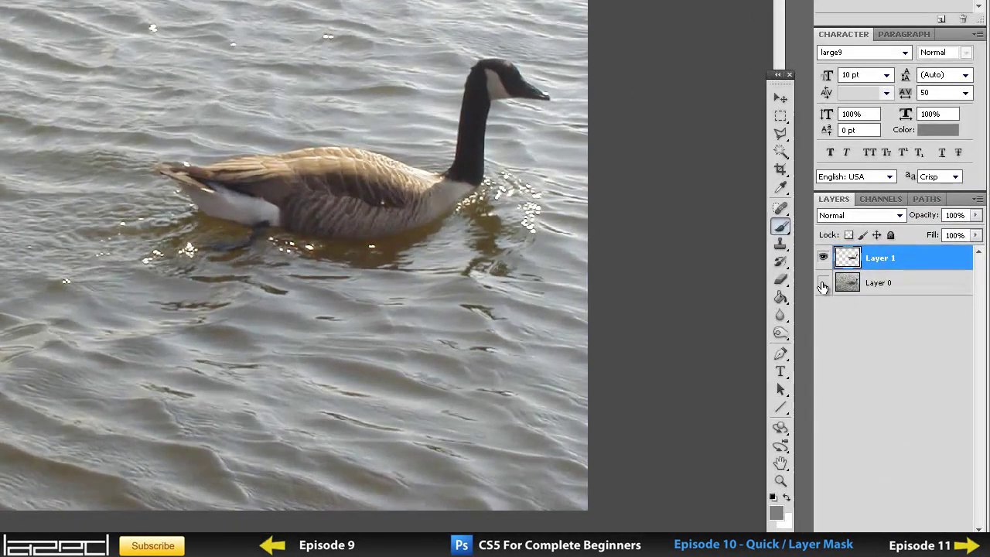
pyautogui.click(878, 359)
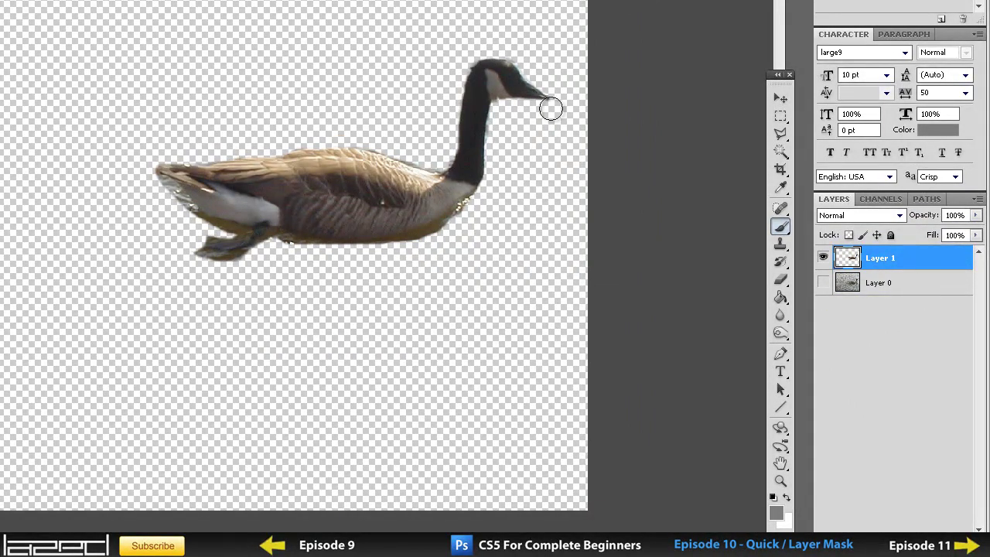
pyautogui.click(822, 282)
pyautogui.click(822, 258)
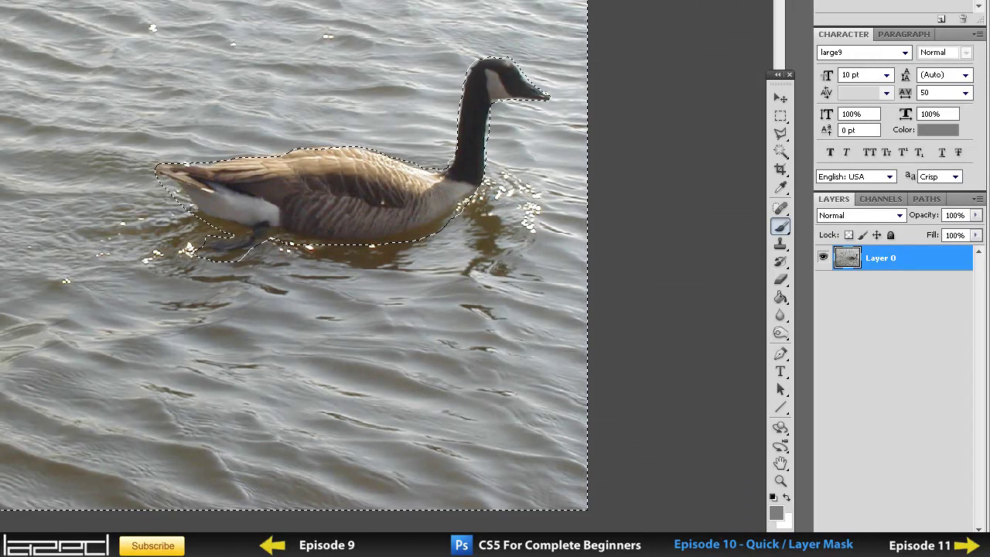
pyautogui.press('Delete')
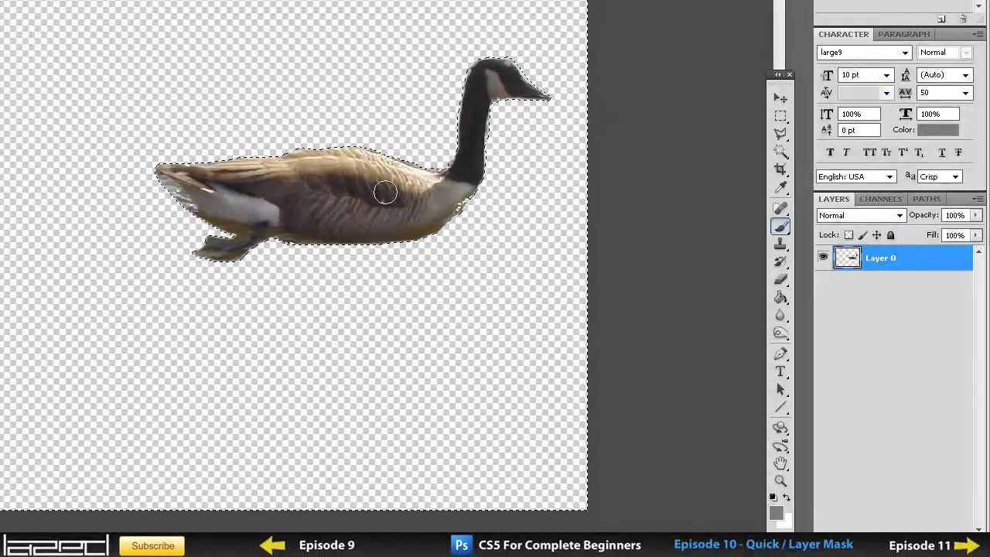
# - Undo the delete, invert back to the goose, and move it to a new layer with Layer via Cut
pyautogui.hotkey('ctrl', 'z')
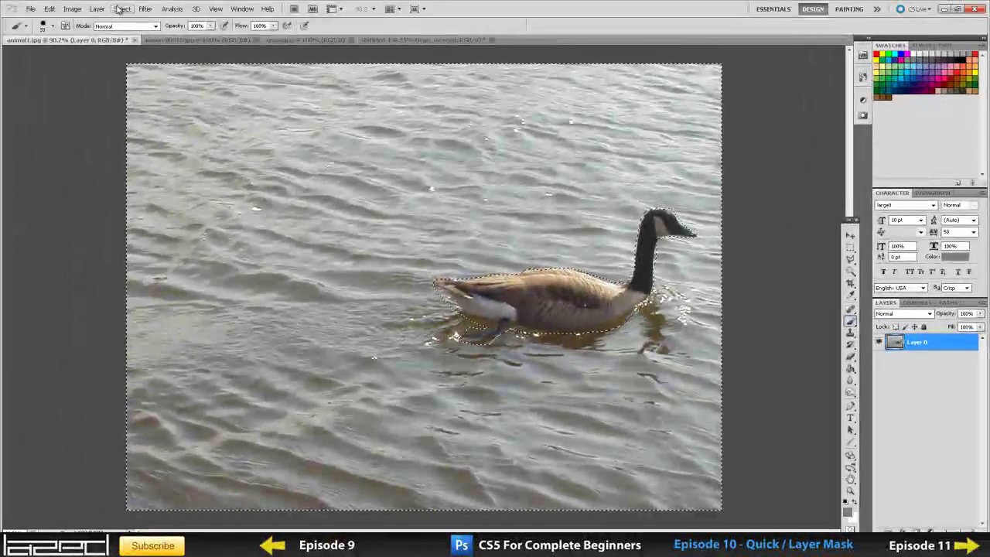
pyautogui.click(118, 10)
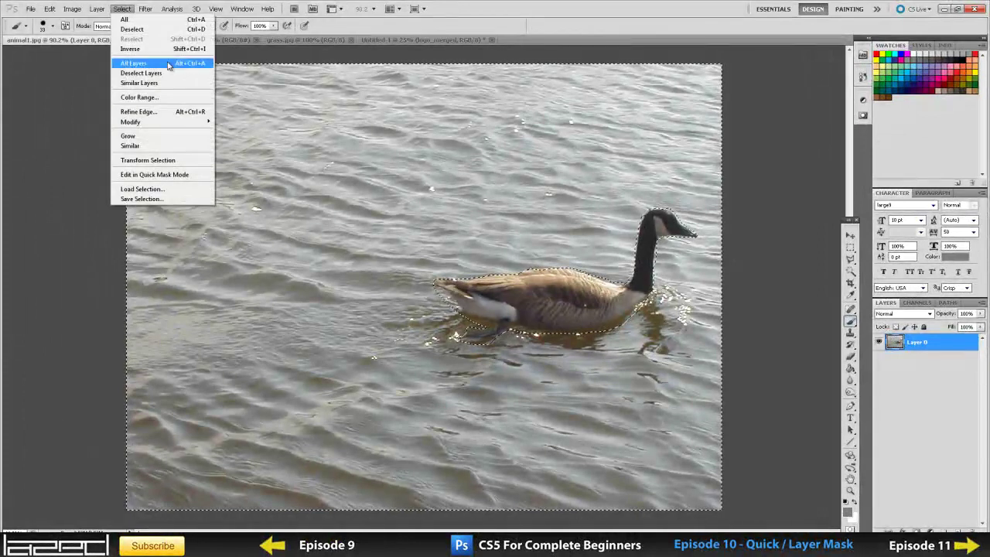
pyautogui.click(133, 47)
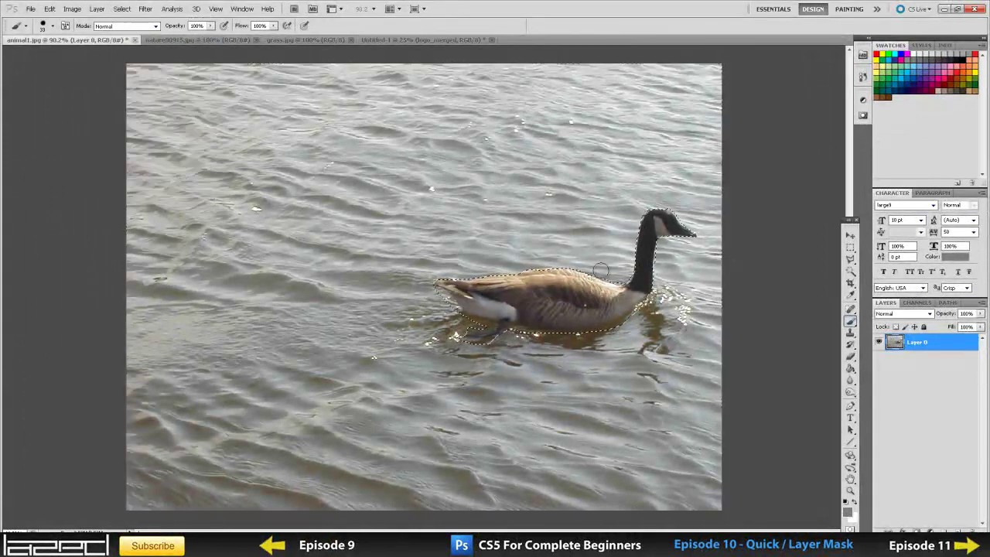
pyautogui.click(849, 247)
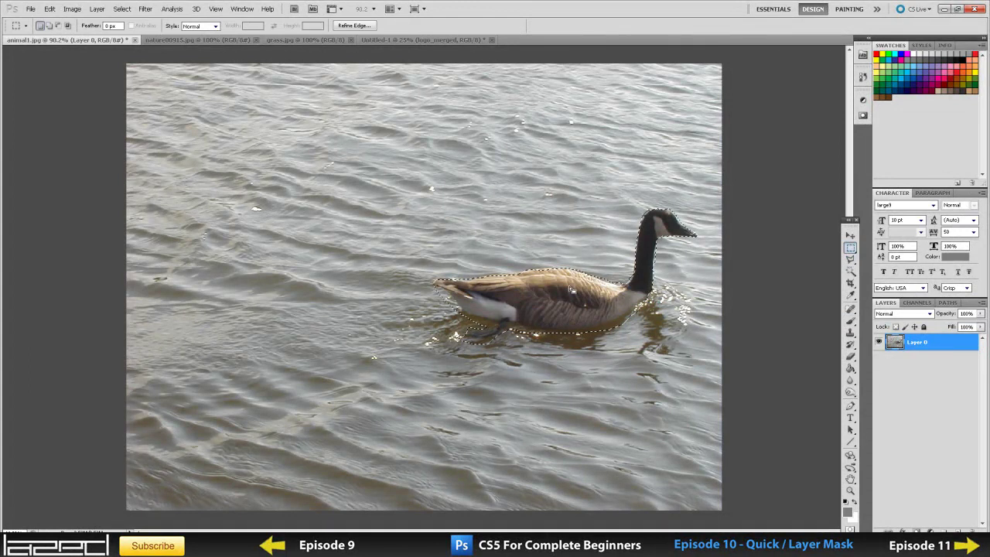
pyautogui.rightClick(570, 289)
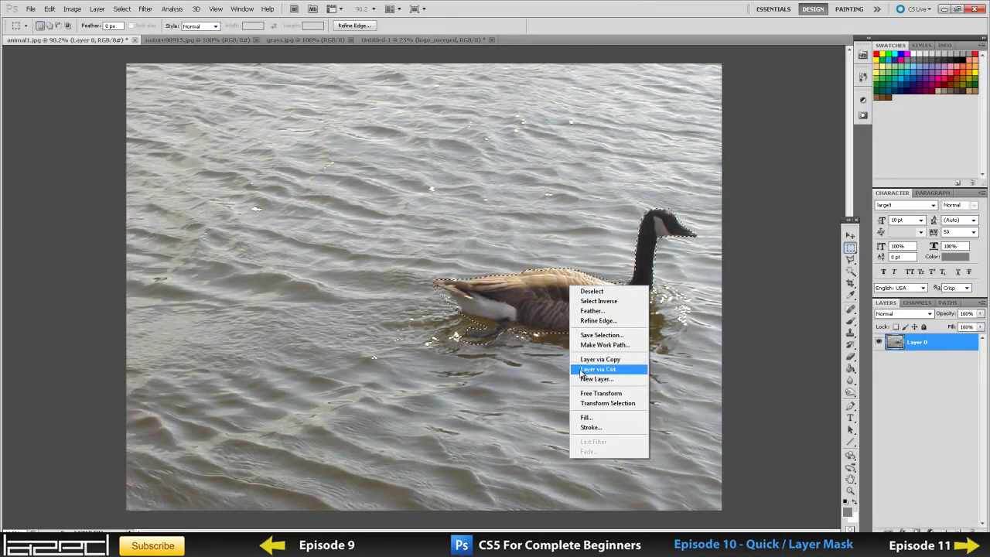
pyautogui.click(620, 372)
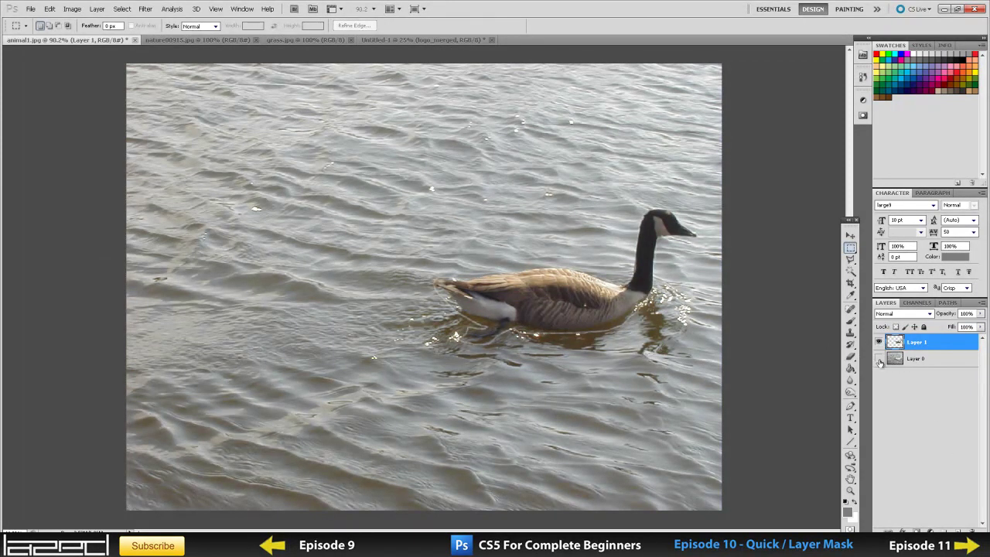
# - Toggle Layer 0 and the goose layer to check the cutout and the goose-shaped hole
pyautogui.click(878, 359)
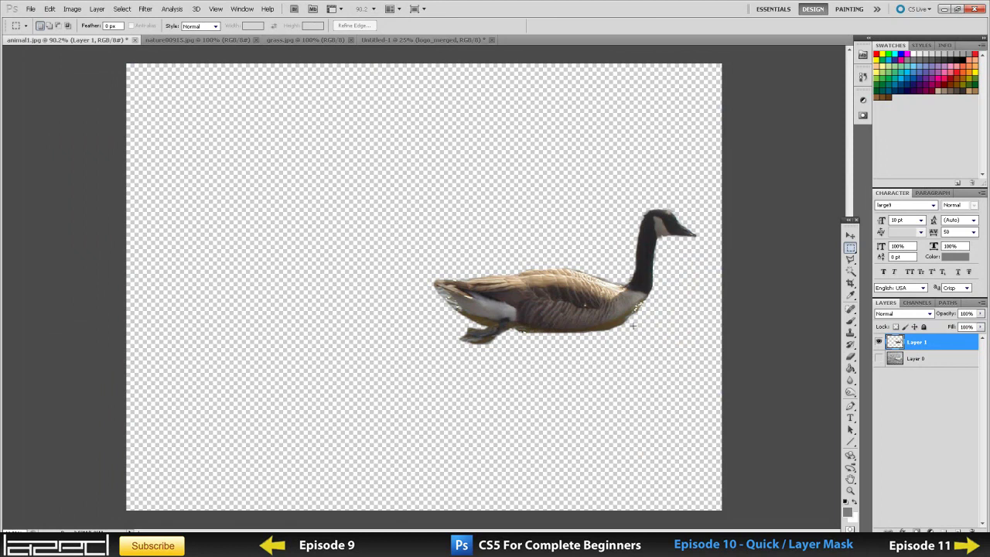
pyautogui.click(878, 342)
pyautogui.click(878, 359)
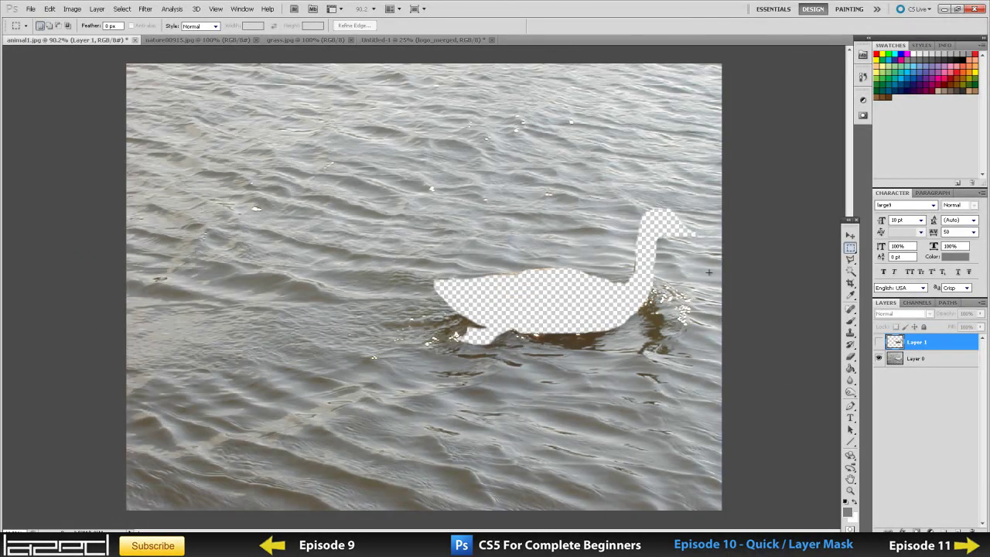
pyautogui.click(879, 342)
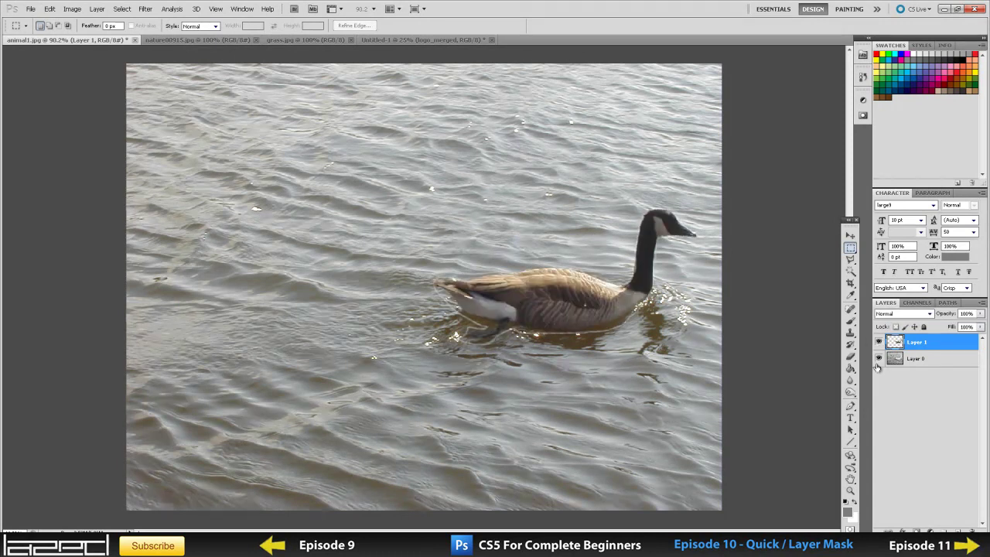
# - Hide Layer 0's water behind the goose in animal1.jpg and select around the goose
pyautogui.click(199, 40)
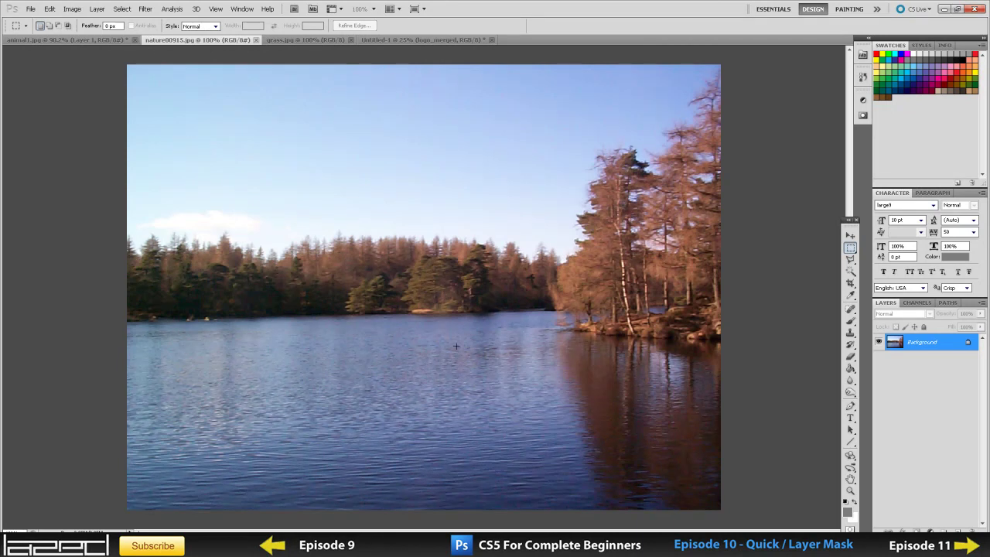
pyautogui.click(78, 40)
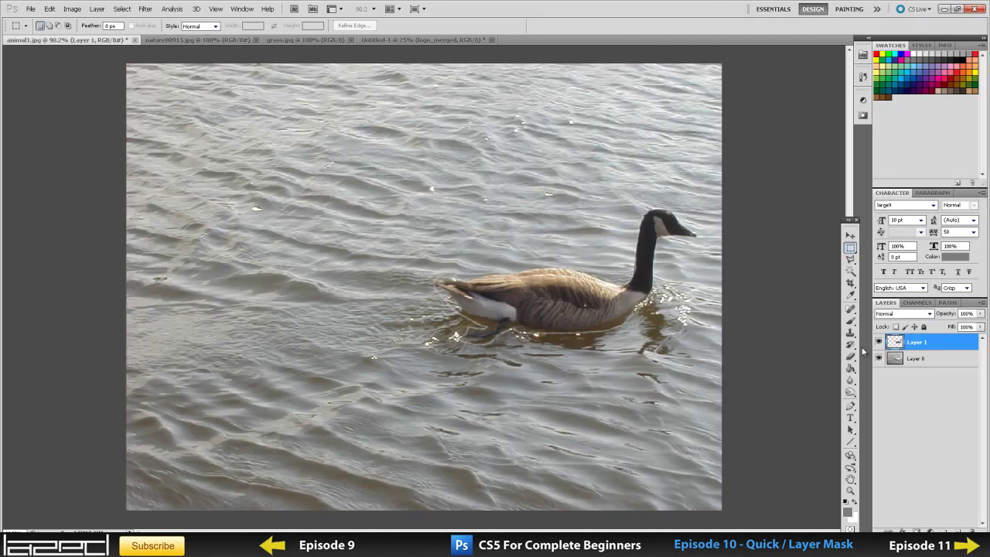
pyautogui.click(878, 359)
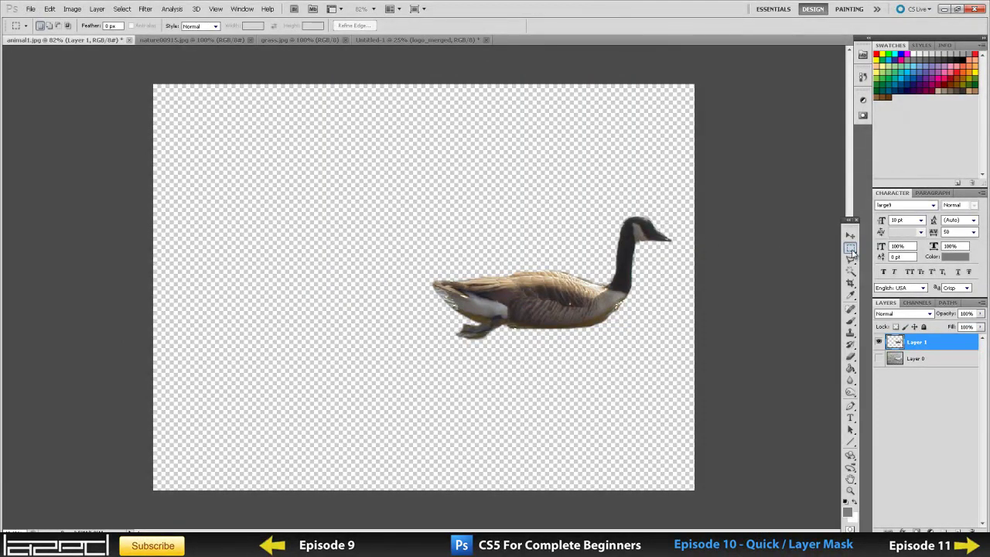
pyautogui.moveTo(736, 412); pyautogui.dragTo(736, 412)
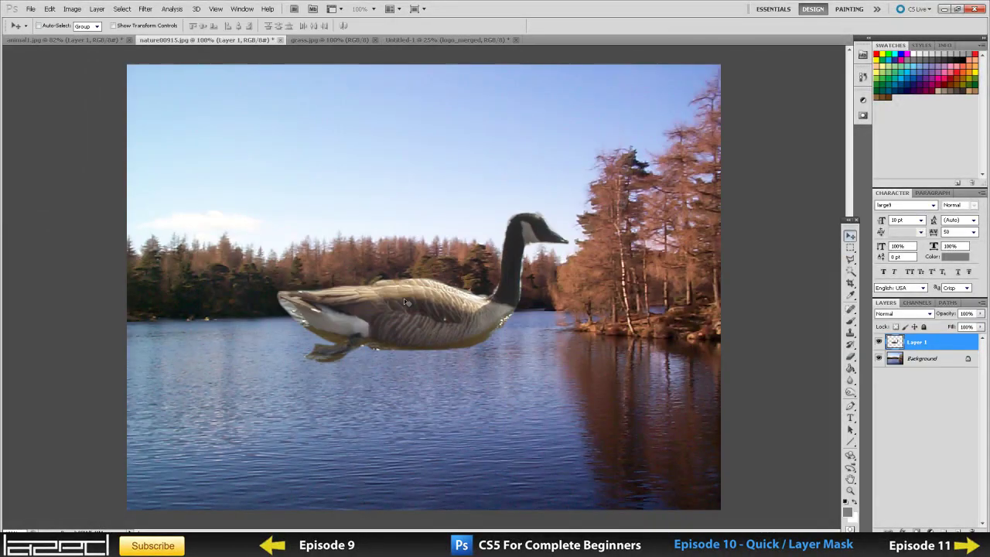
# - Drag the goose into the lake photo, shrink it, then remove the placement
pyautogui.moveTo(414, 302); pyautogui.dragTo(429, 385)
pyautogui.hotkey('ctrl', 't')
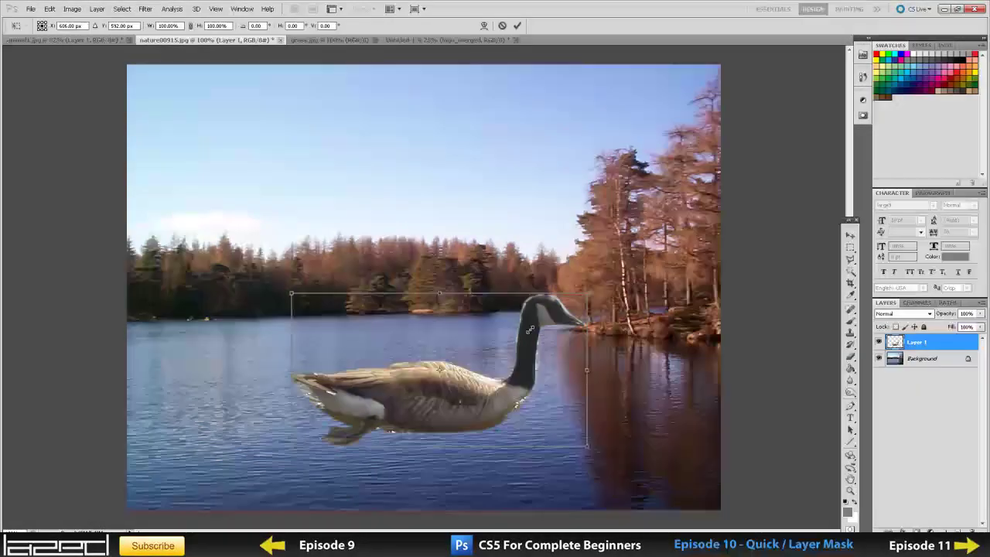
pyautogui.moveTo(518, 329); pyautogui.dragTo(501, 336)
pyautogui.press('Return')
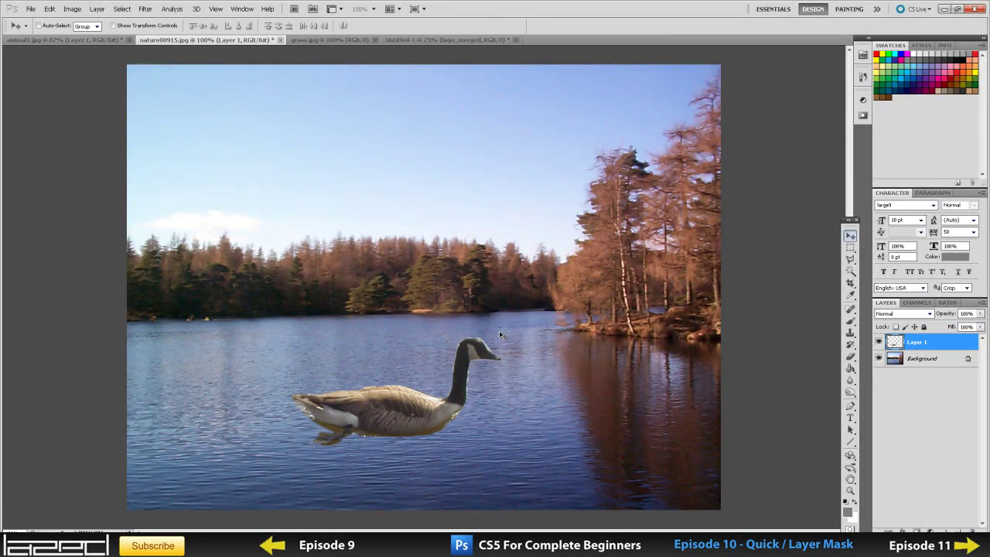
pyautogui.press('Delete')
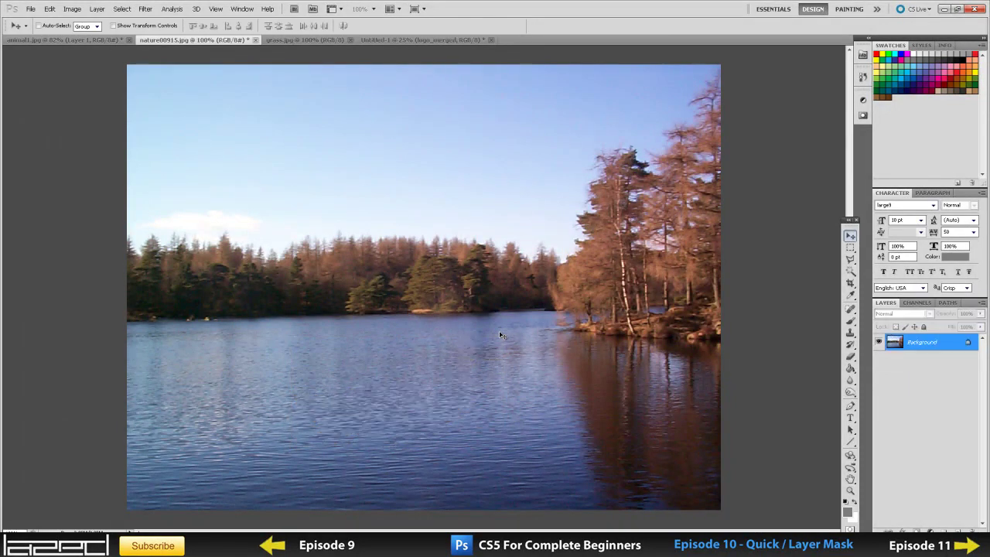
# - Clear the selection in the goose photo and select Layer 1 holding the goose
pyautogui.click(58, 40)
pyautogui.click(914, 417)
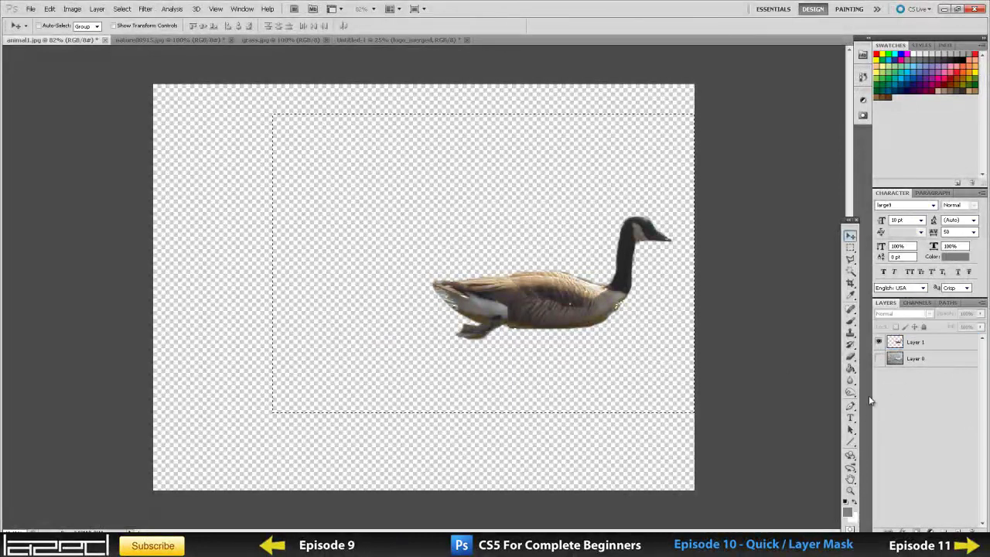
pyautogui.hotkey('ctrl', 'd')
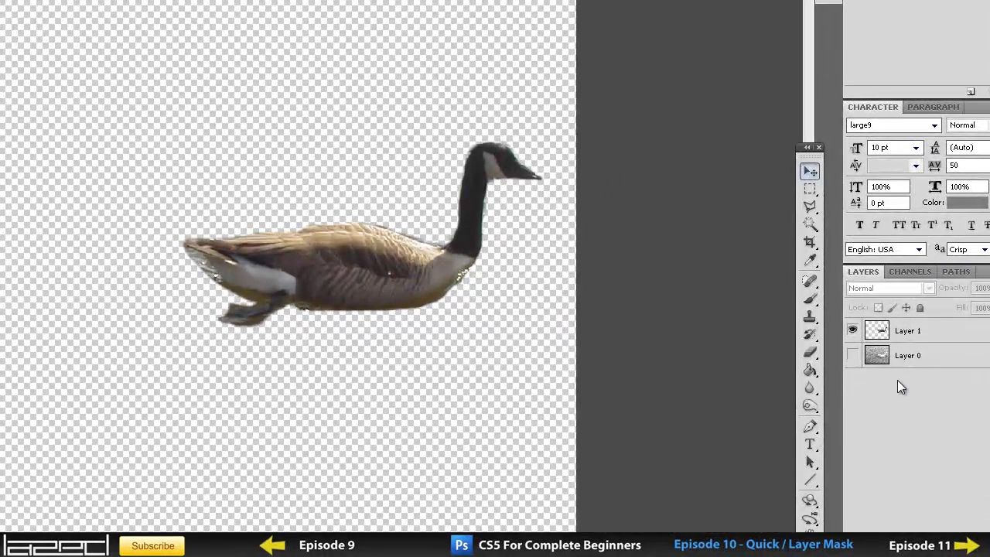
pyautogui.click(901, 331)
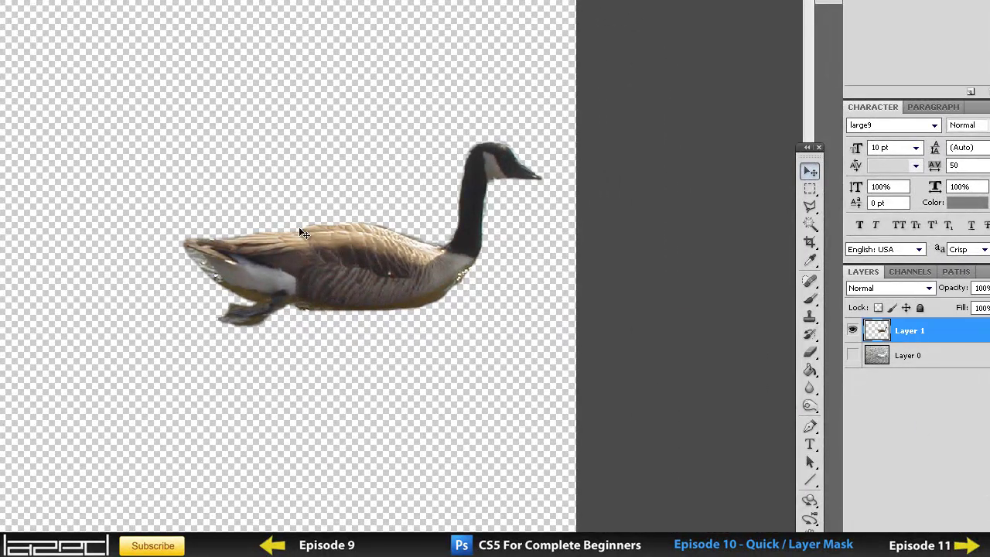
# - Duplicate Layer 1 into the nature00915.jpg document
pyautogui.rightClick(963, 336)
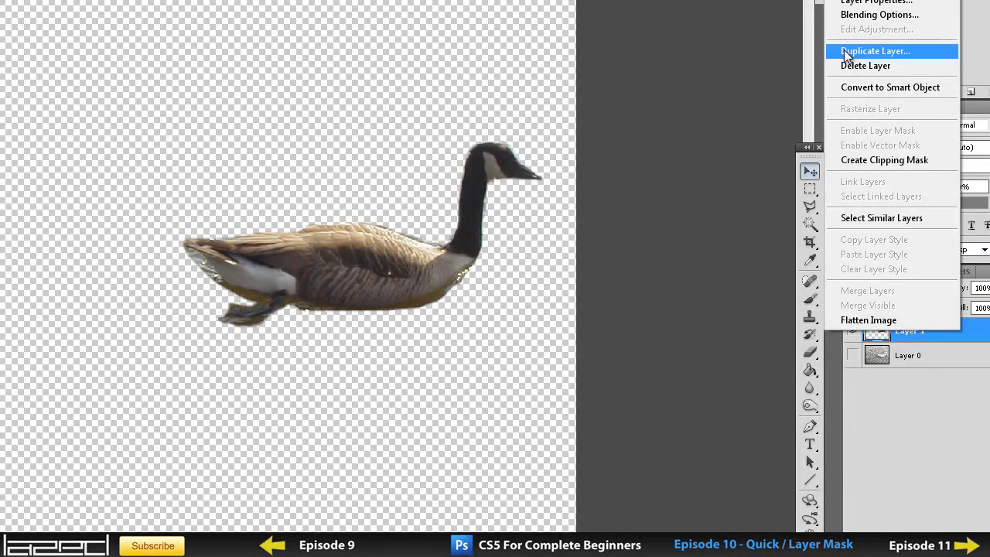
pyautogui.click(920, 51)
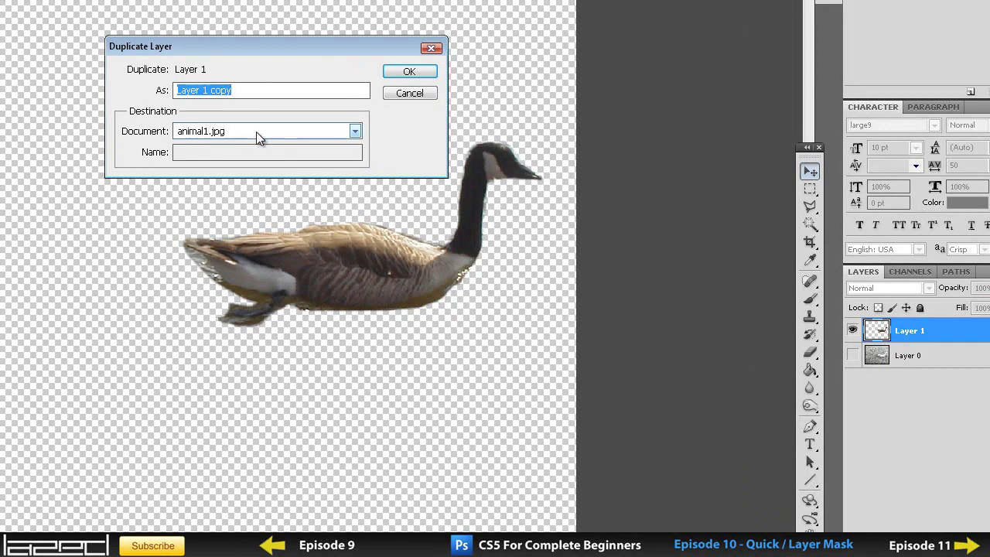
pyautogui.click(337, 134)
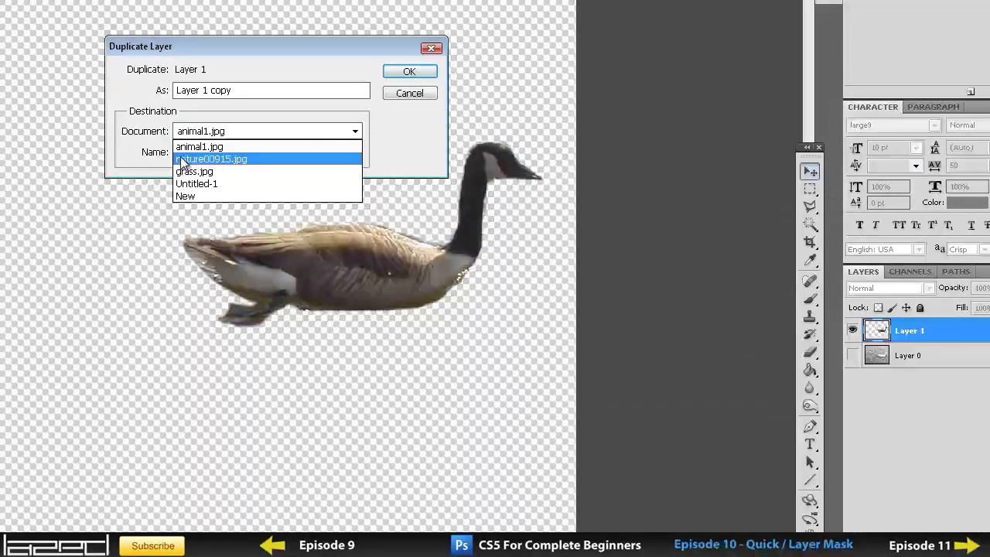
pyautogui.click(262, 157)
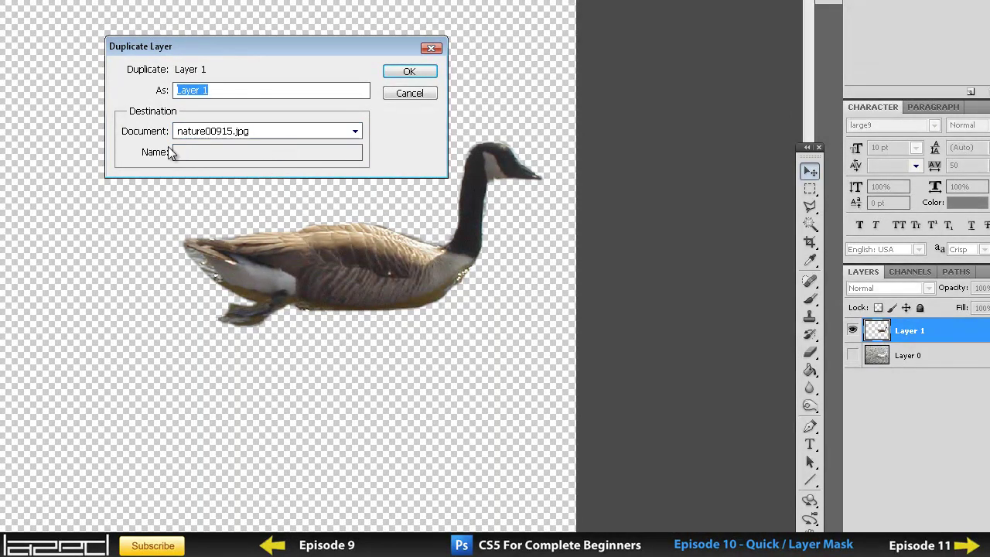
pyautogui.click(418, 72)
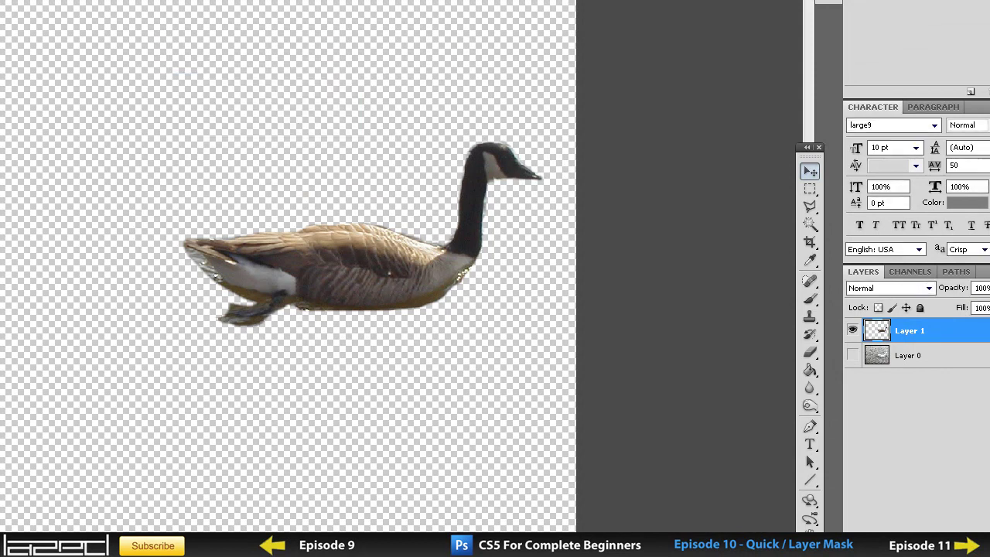
# - Shrink the goose with Free Transform and move it down onto the lake's water
pyautogui.hotkey('ctrl', 'Tab')
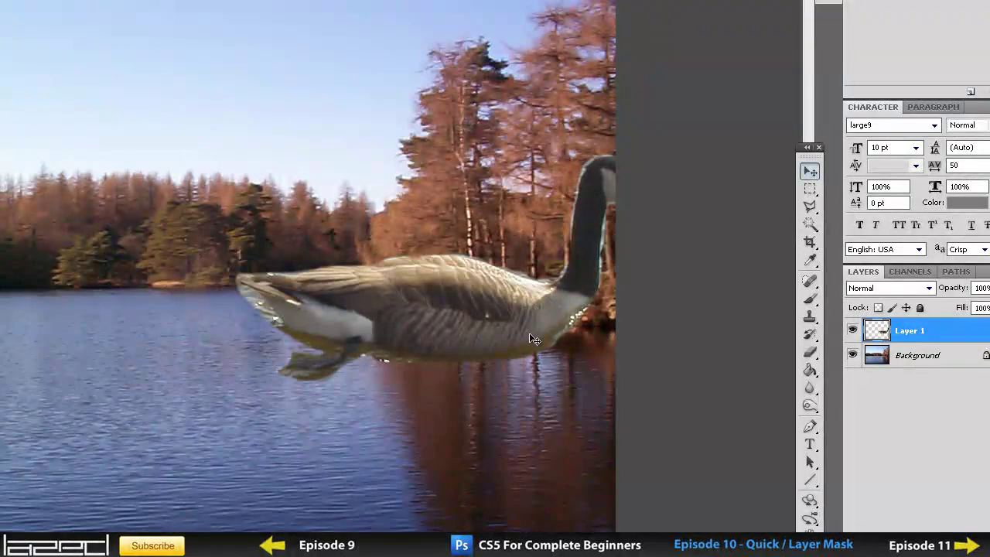
pyautogui.hotkey('ctrl', 't')
pyautogui.moveTo(510, 302); pyautogui.dragTo(226, 306)
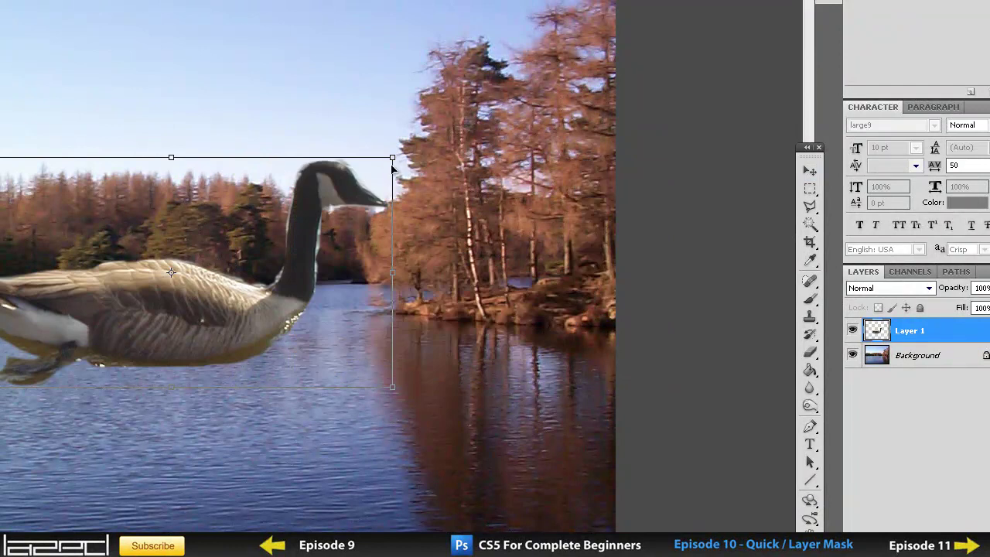
pyautogui.moveTo(393, 160); pyautogui.dragTo(214, 350)
pyautogui.press('Return')
pyautogui.hotkey('ctrl', 't')
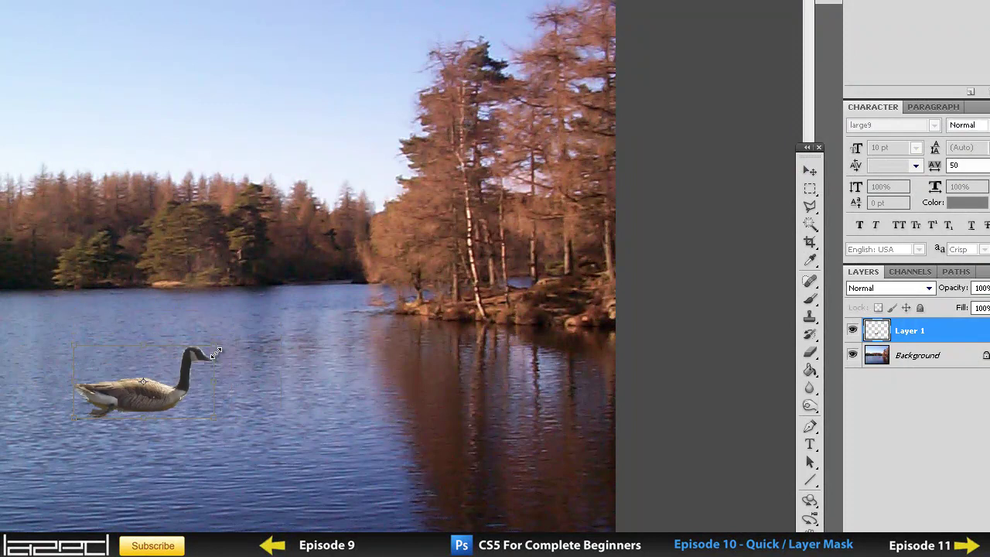
pyautogui.press('Return')
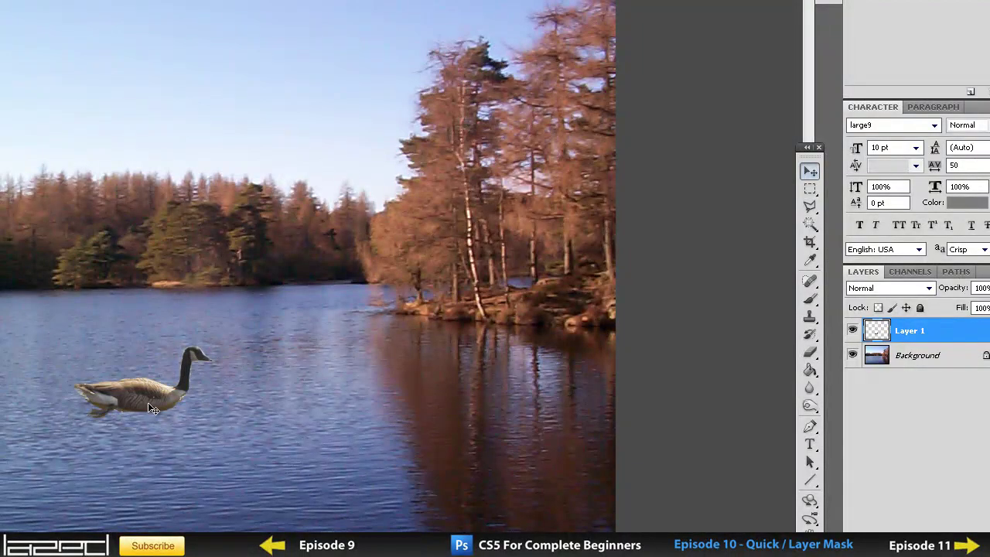
pyautogui.moveTo(150, 403); pyautogui.dragTo(231, 430)
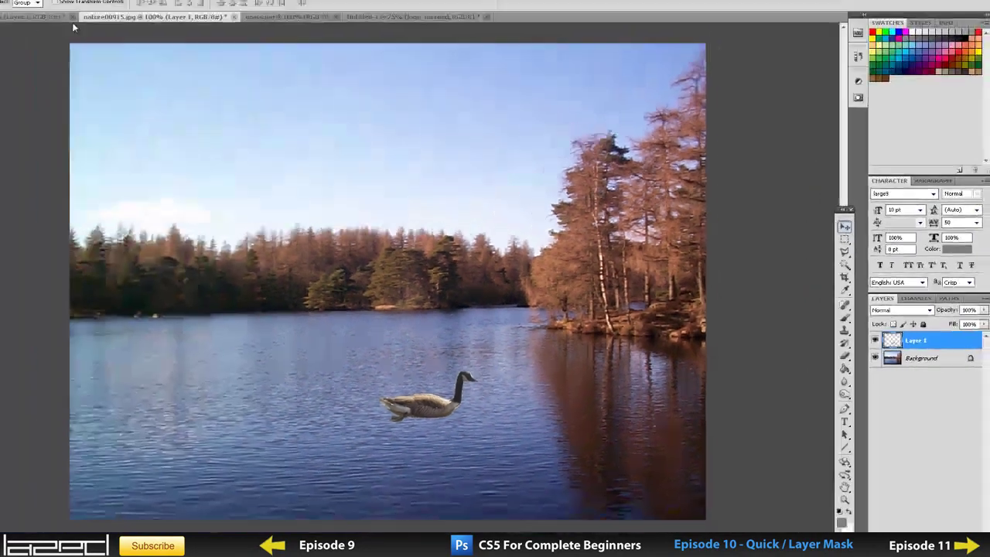
# - Close animal1.jpg and nature00915.jpg, declining to save either one
pyautogui.click(130, 40)
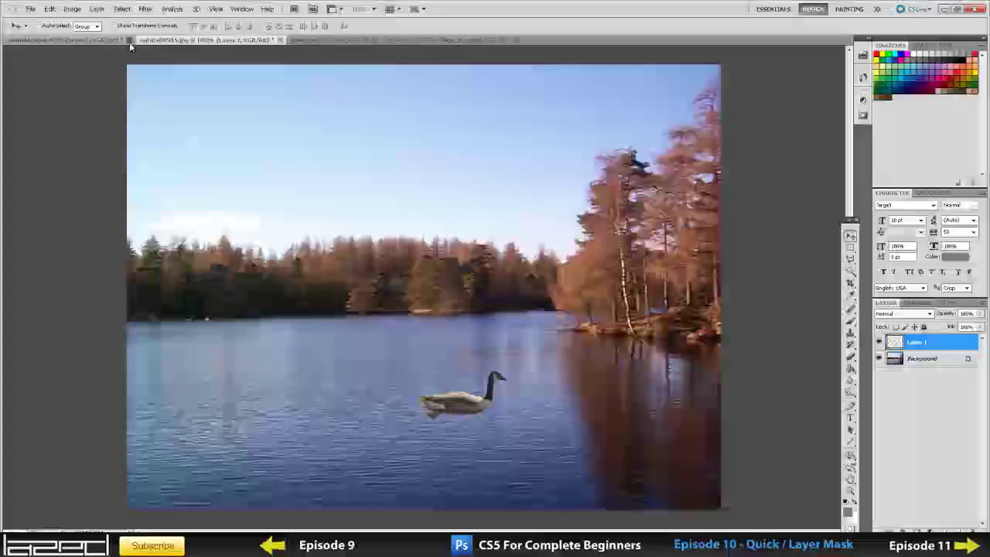
pyautogui.click(458, 207)
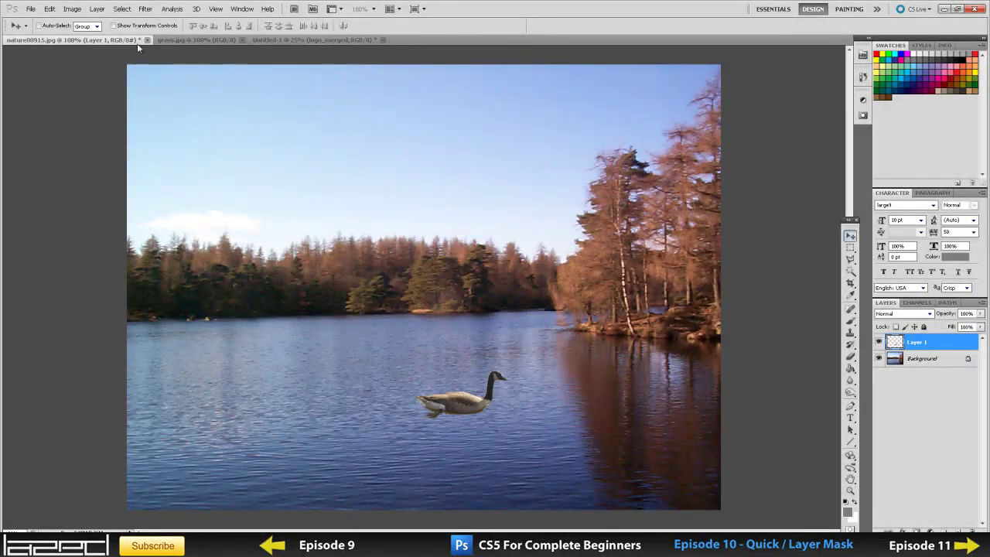
pyautogui.click(147, 39)
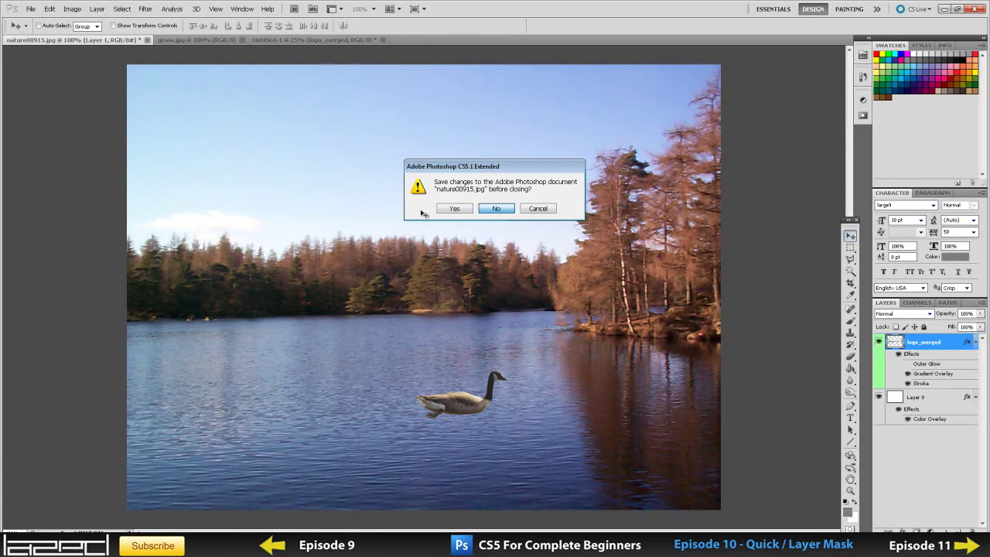
pyautogui.click(496, 208)
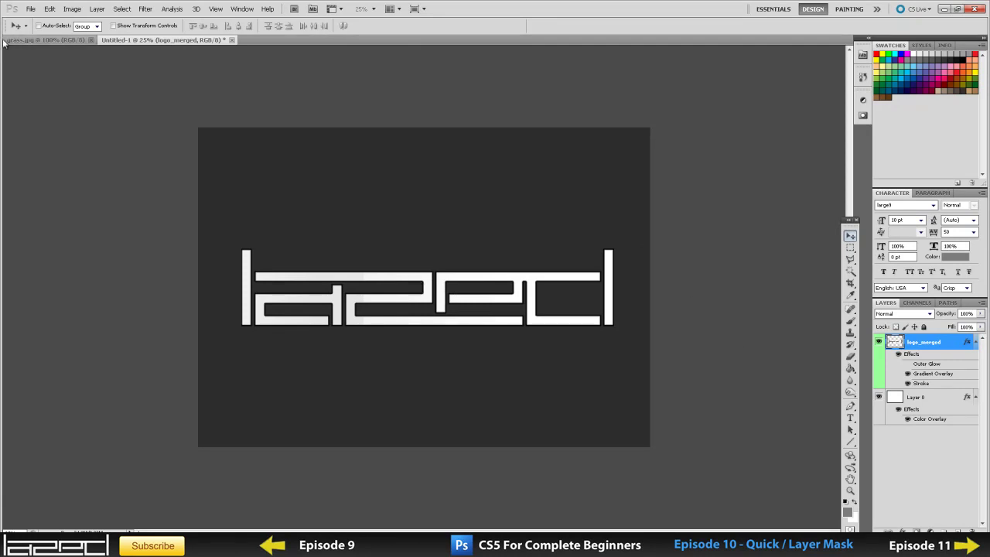
# - Select all of grass.jpg and paste it into Untitled-1 as a new layer
pyautogui.click(47, 39)
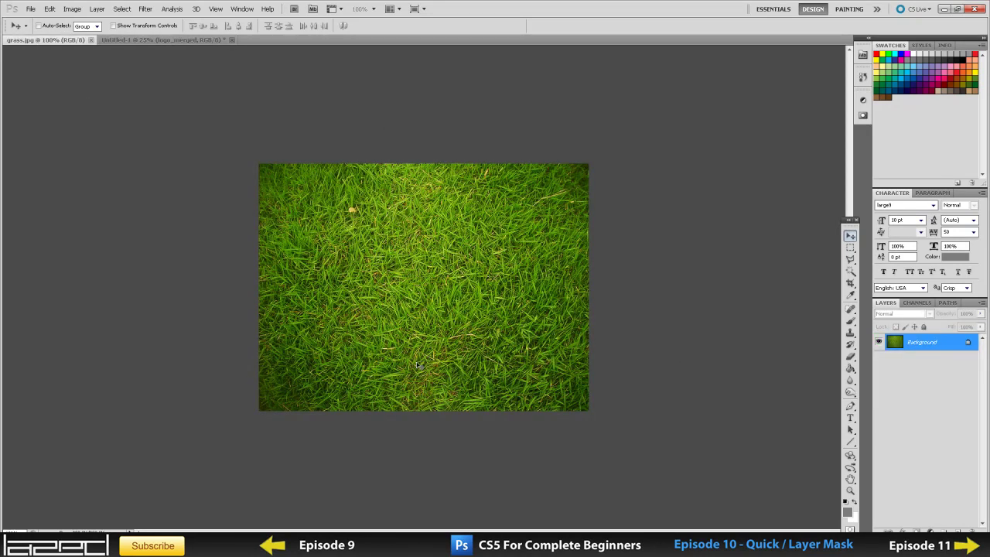
pyautogui.click(850, 248)
pyautogui.hotkey('ctrl', 'a')
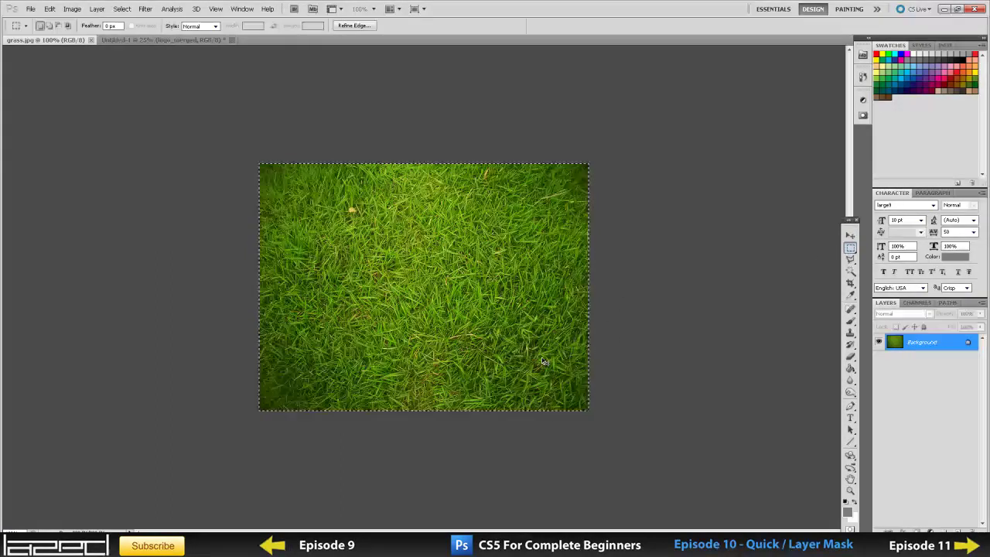
pyautogui.click(116, 40)
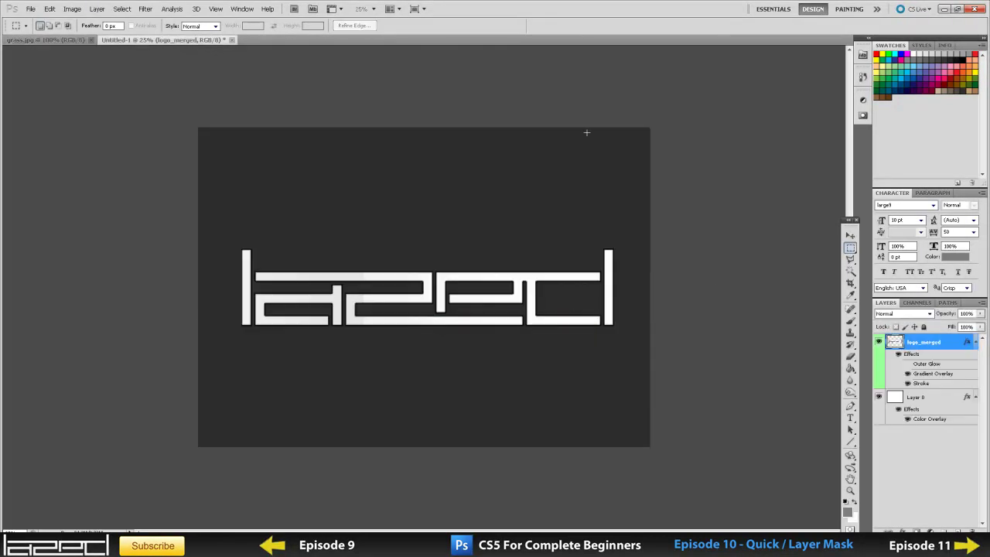
pyautogui.hotkey('ctrl', 'v')
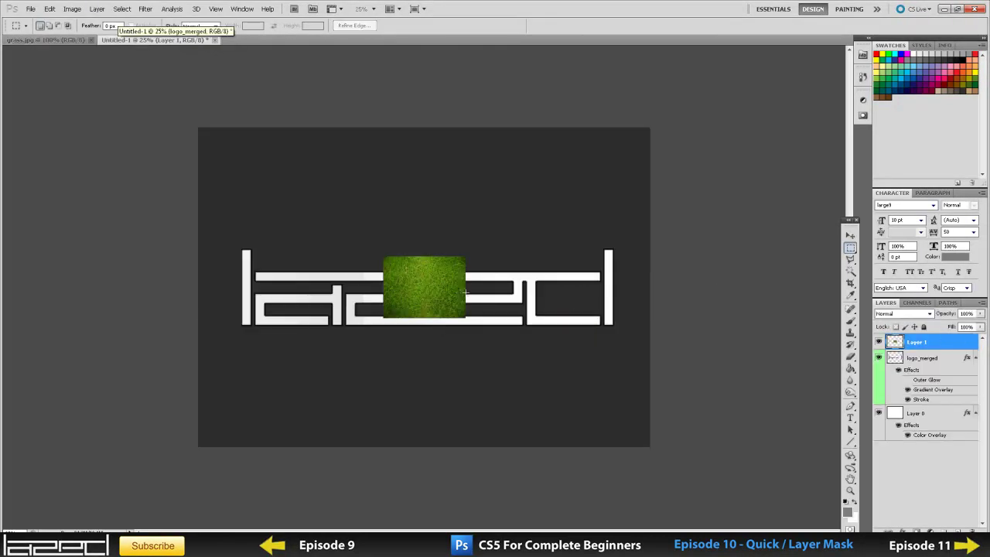
# - Scale the grass layer up to 474% and position it to cover the whole canvas
pyautogui.press('v')
pyautogui.moveTo(416, 292); pyautogui.dragTo(269, 265)
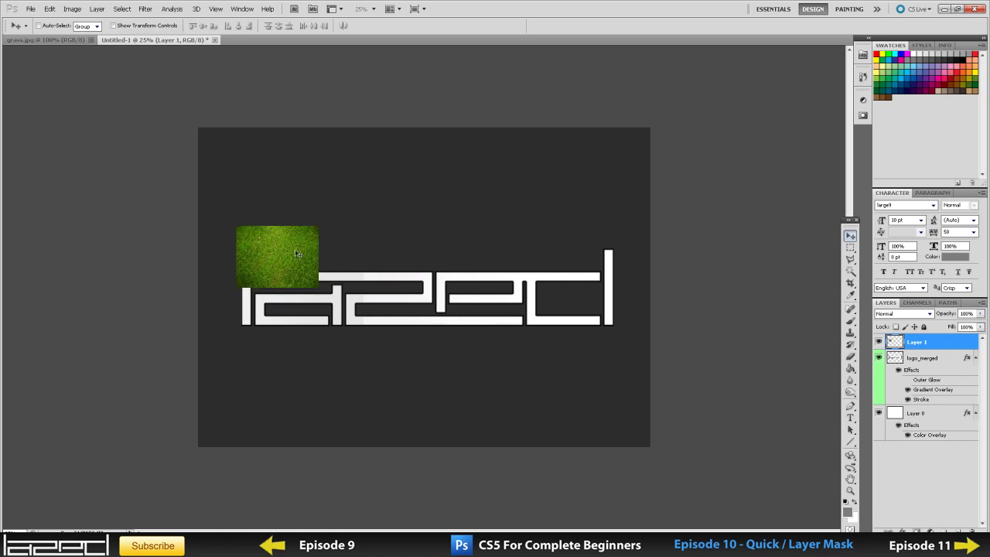
pyautogui.hotkey('ctrl', 't')
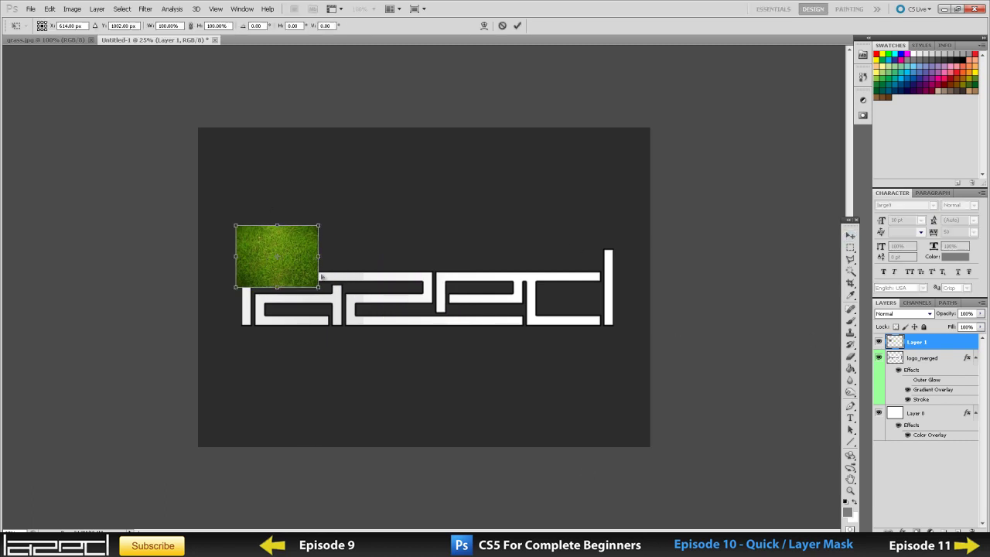
pyautogui.moveTo(365, 323); pyautogui.dragTo(698, 412)
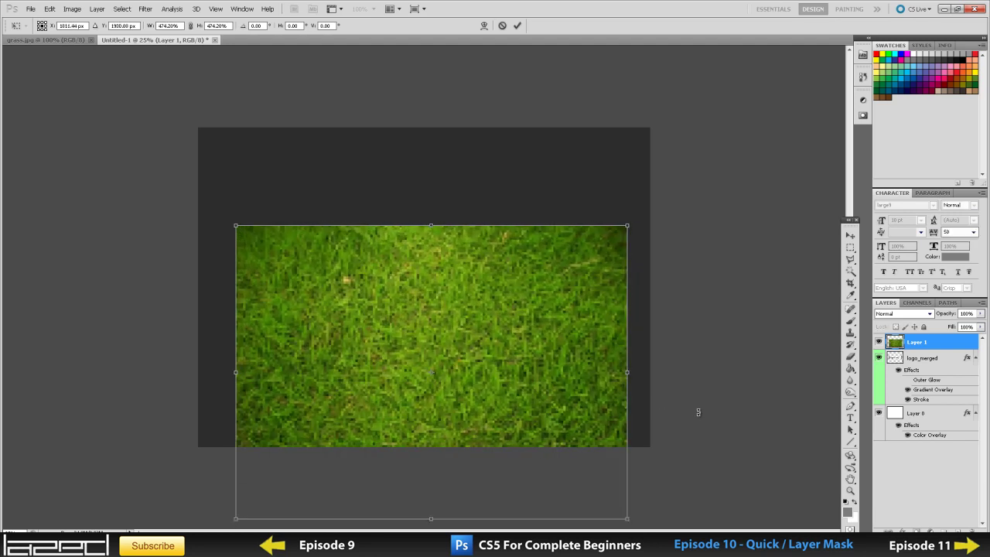
pyautogui.press('Return')
pyautogui.moveTo(467, 349); pyautogui.dragTo(460, 266)
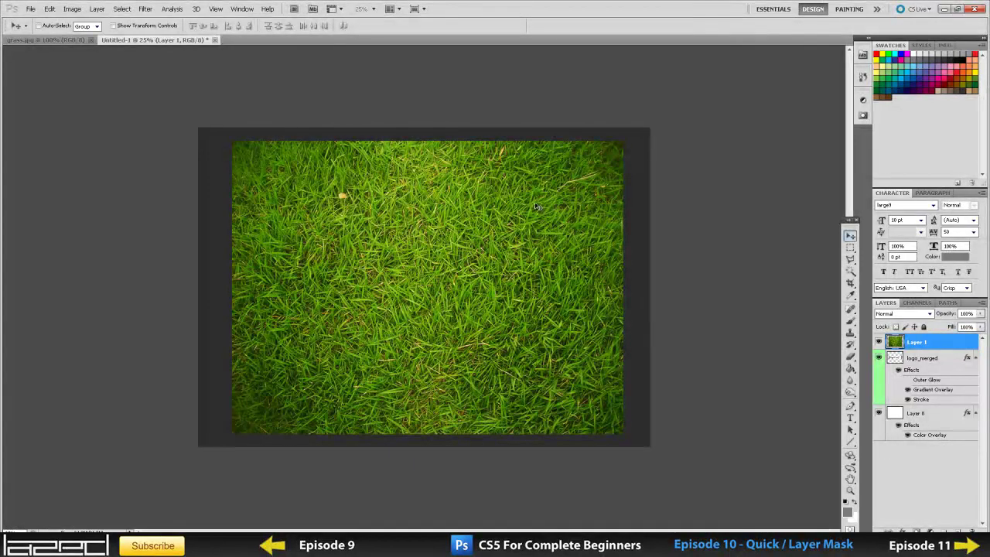
# - Toggle grass Layer 1's visibility, leave it hidden, and zoom in slightly
pyautogui.click(878, 342)
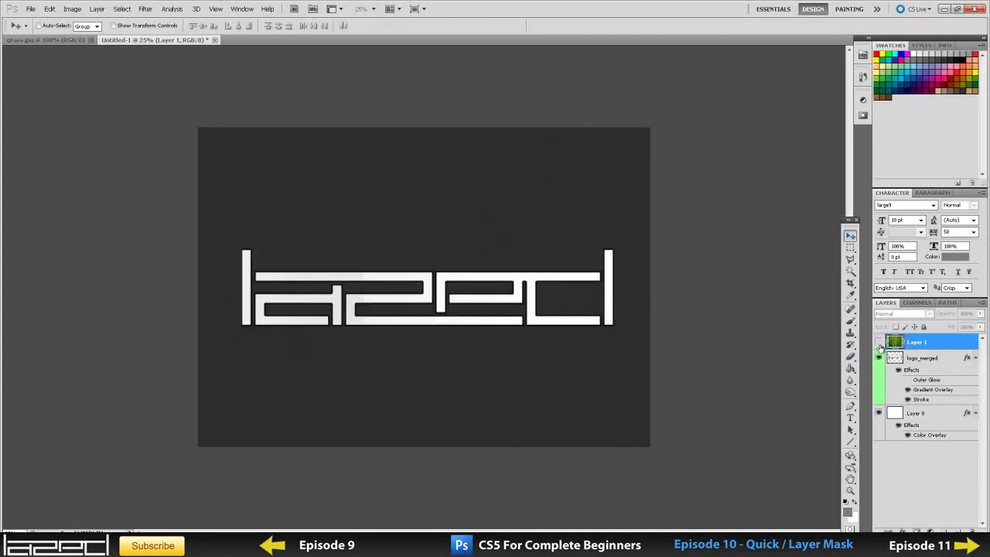
pyautogui.click(879, 342)
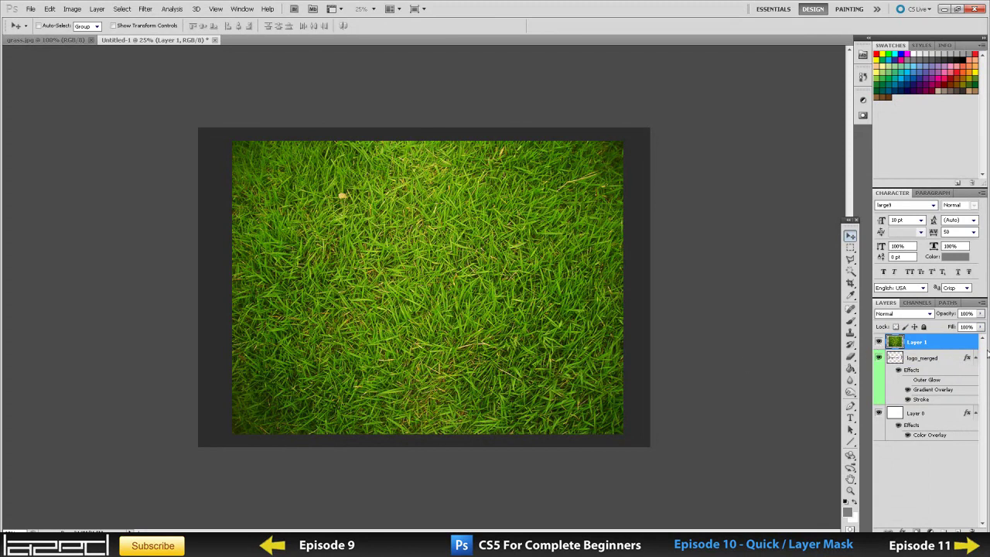
pyautogui.click(878, 341)
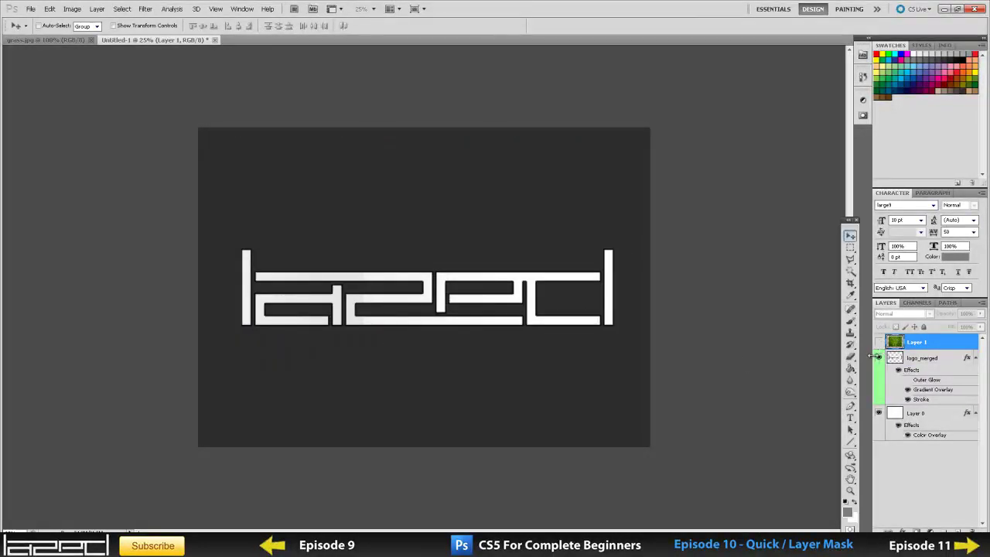
pyautogui.keyDown('alt'); pyautogui.scroll(1, 497, 297); pyautogui.keyUp('alt')
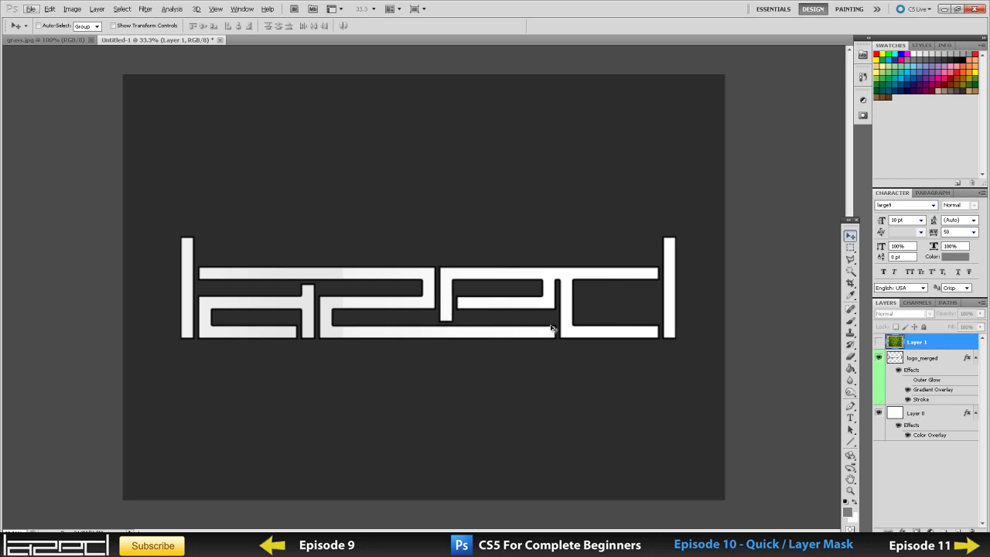
# - Switch from the marquee to the Magic Wand selection tool
pyautogui.click(849, 246)
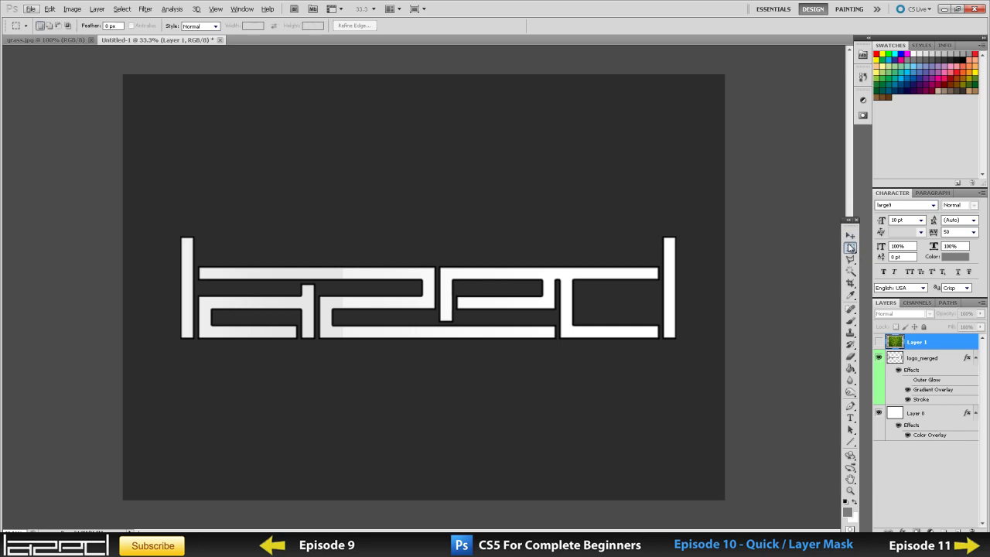
pyautogui.click(855, 247)
pyautogui.click(850, 270)
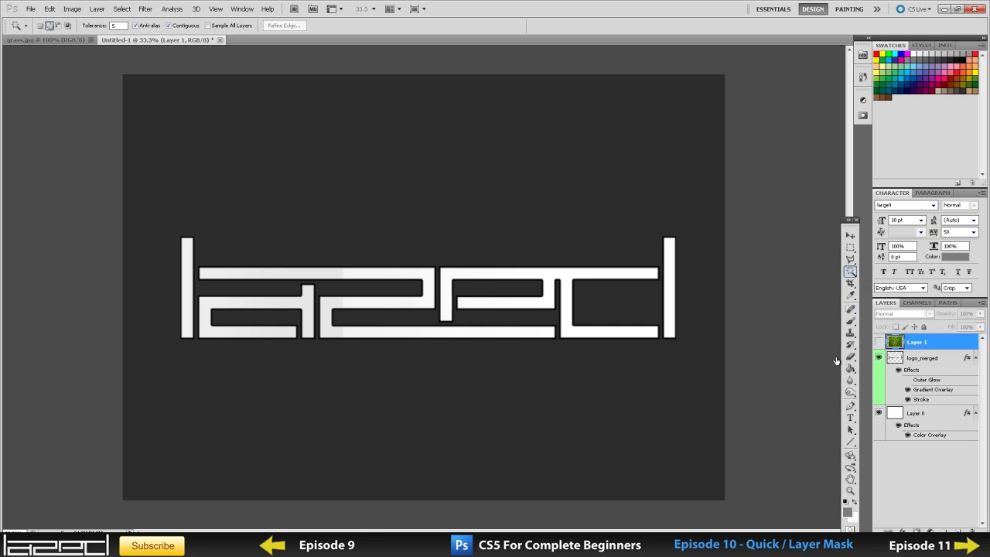
# - Load the logo_merged layer's shapes as a selection from its thumbnail
pyautogui.click(945, 365)
pyautogui.click(878, 358)
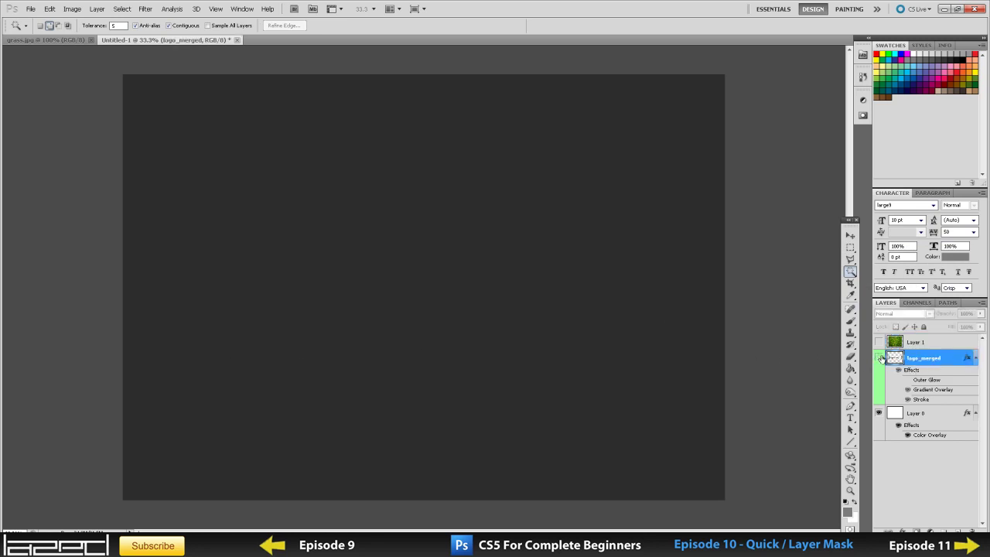
pyautogui.click(879, 358)
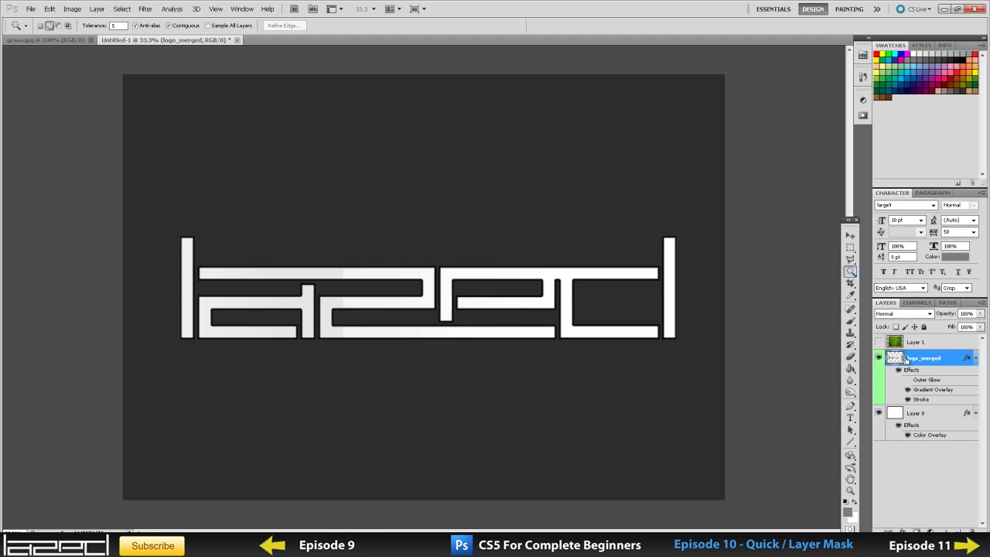
pyautogui.keyDown('ctrl'); pyautogui.click(894, 360); pyautogui.keyUp('ctrl')
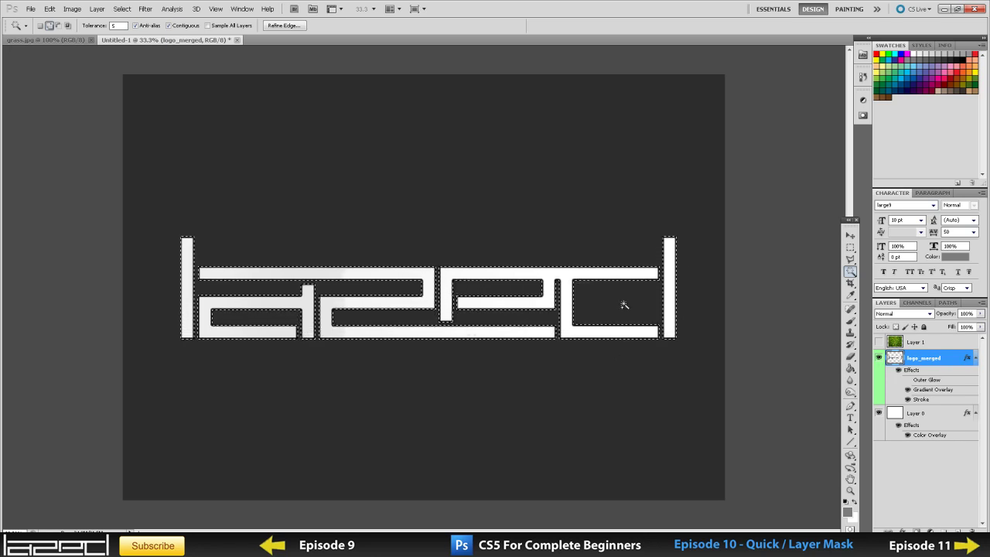
# - Show Layer 1, invert the logo selection and delete the grass outside the letters
pyautogui.click(879, 344)
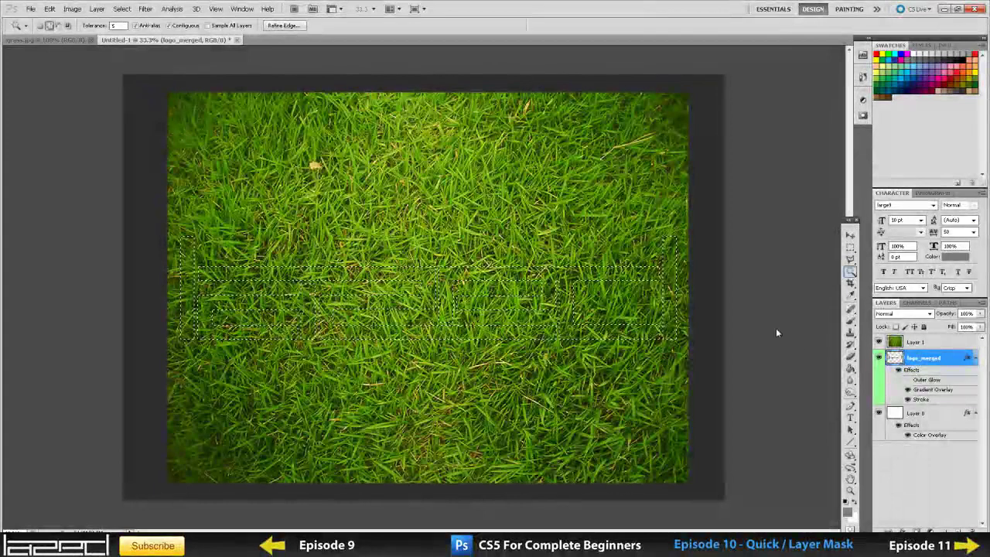
pyautogui.click(122, 11)
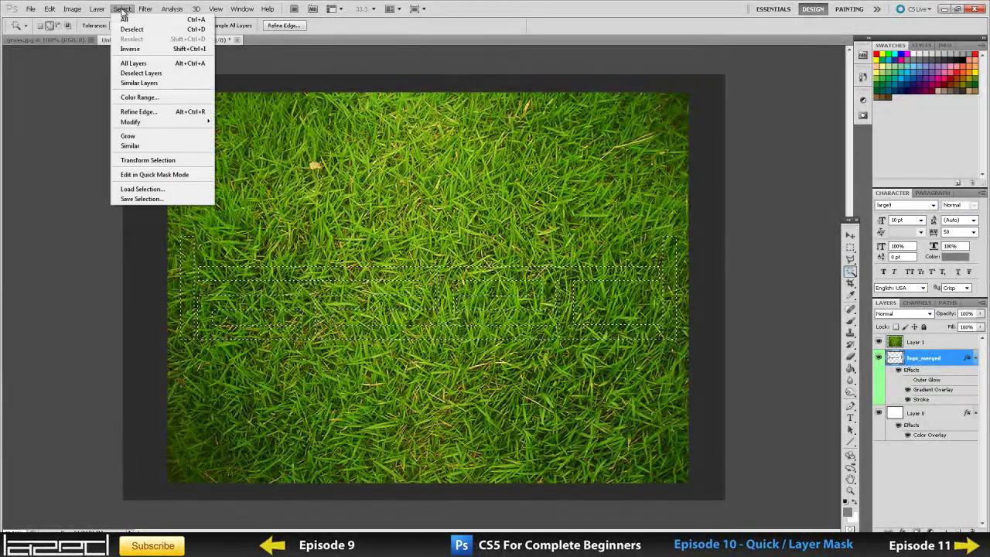
pyautogui.click(151, 51)
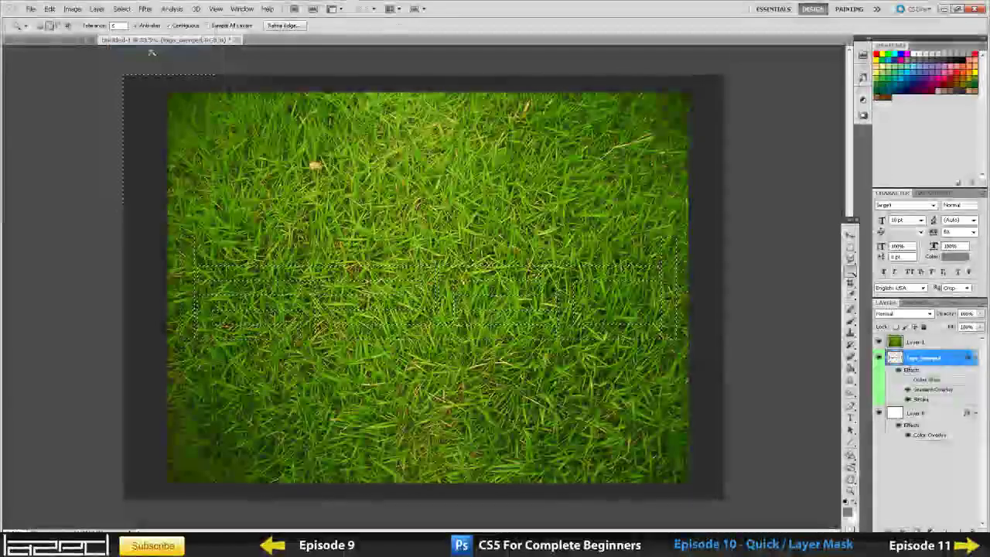
pyautogui.click(917, 343)
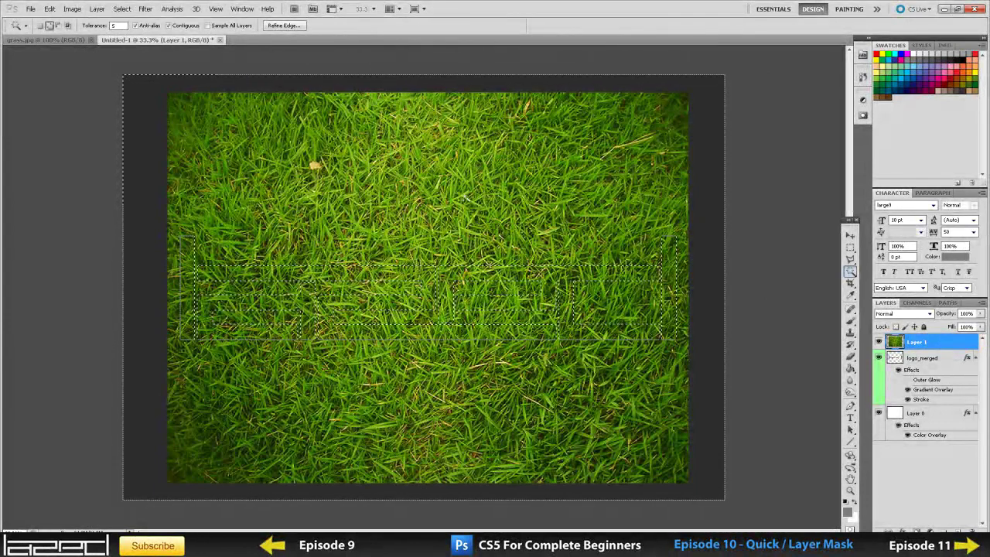
pyautogui.press('Delete')
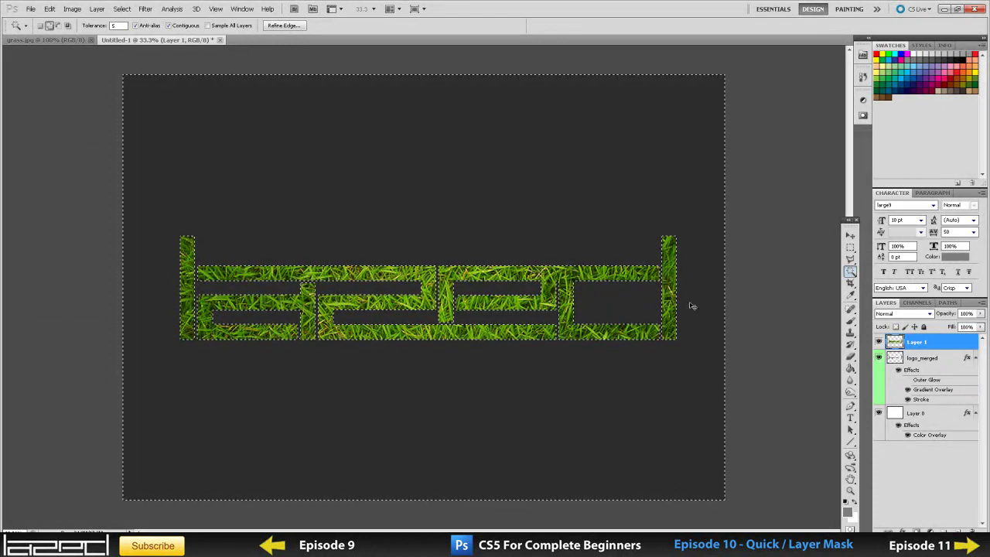
pyautogui.hotkey('ctrl', 'd')
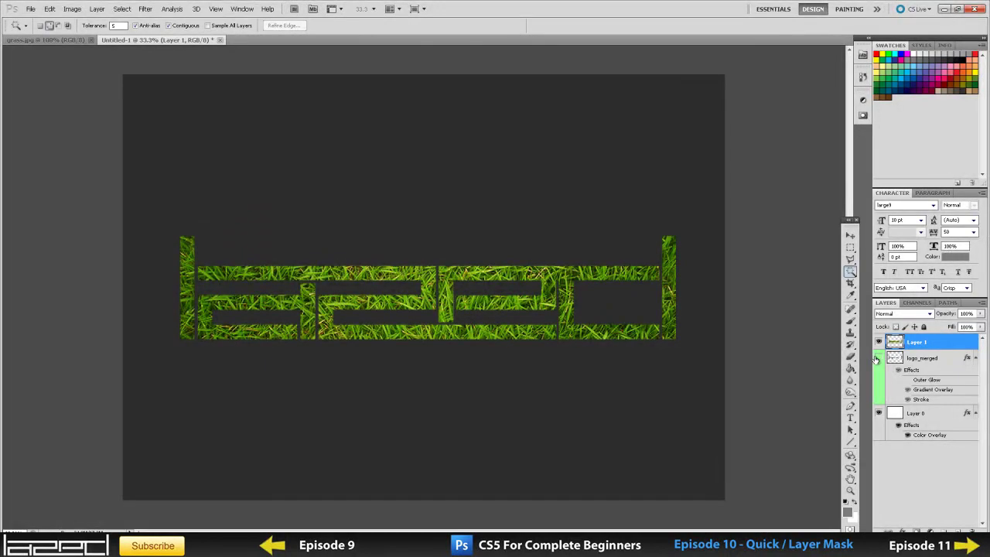
# - Zoom to inspect the trimmed grass, then step back to before the trim
pyautogui.scroll(3, 475, 250)
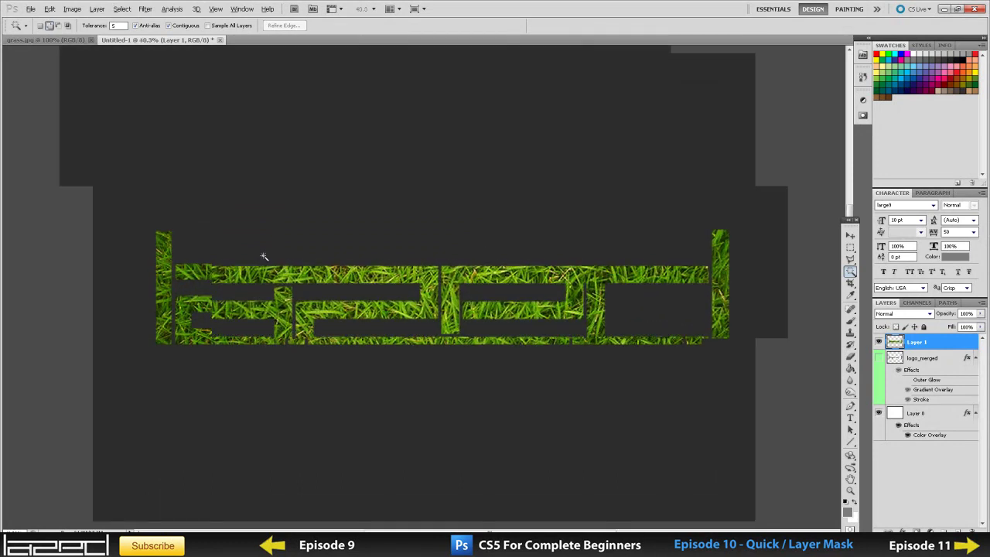
pyautogui.scroll(2, 324, 258)
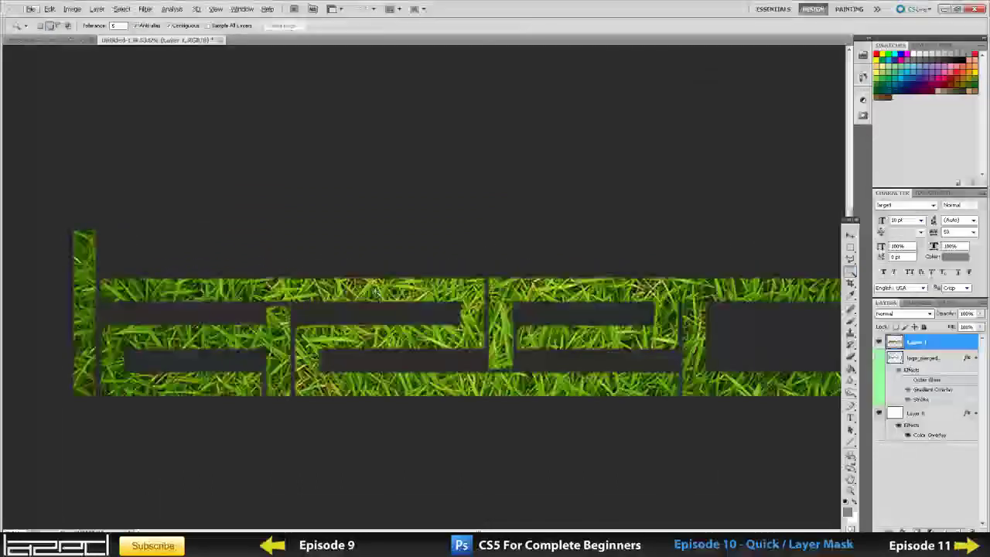
pyautogui.scroll(-4, 402, 308)
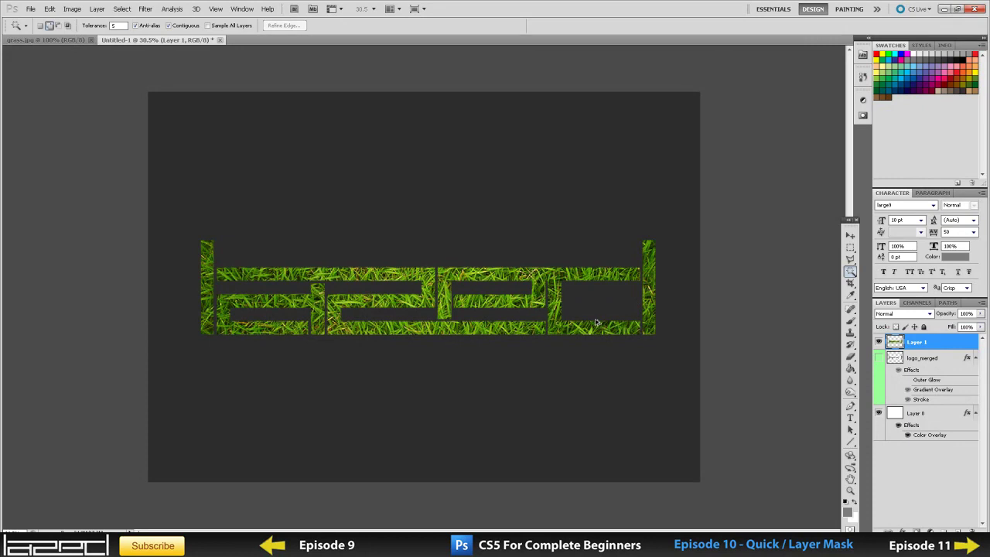
pyautogui.hotkey('ctrl', 'alt', 'z')
pyautogui.hotkey('ctrl', 'alt', 'z')
pyautogui.hotkey('ctrl', 'alt', 'z')
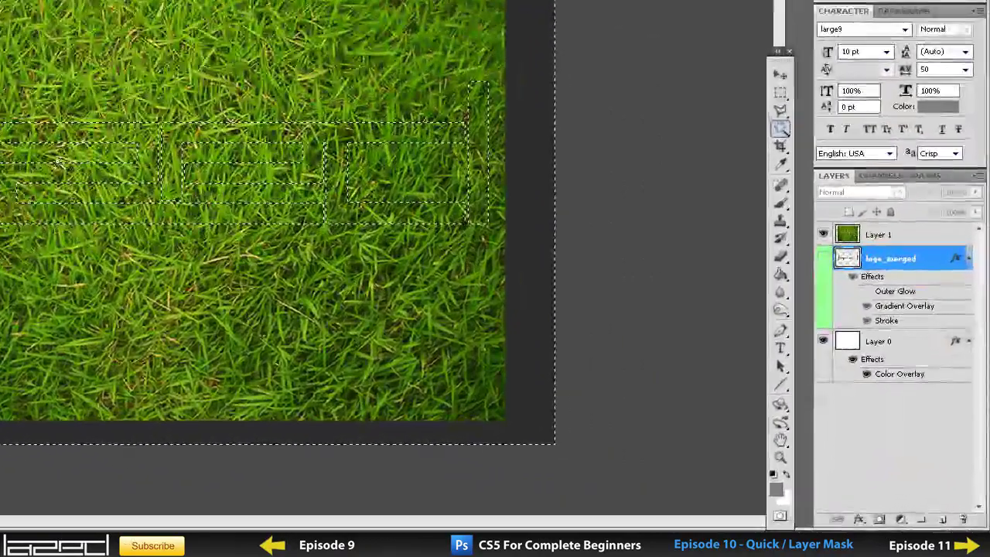
# - Select the grass layer and check black foreground and white background colours
pyautogui.click(903, 235)
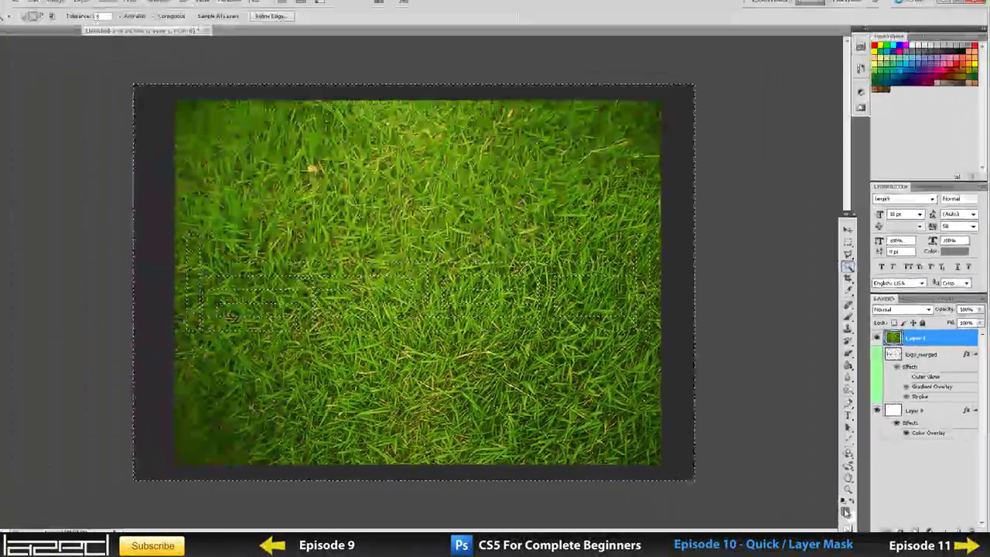
pyautogui.click(793, 495)
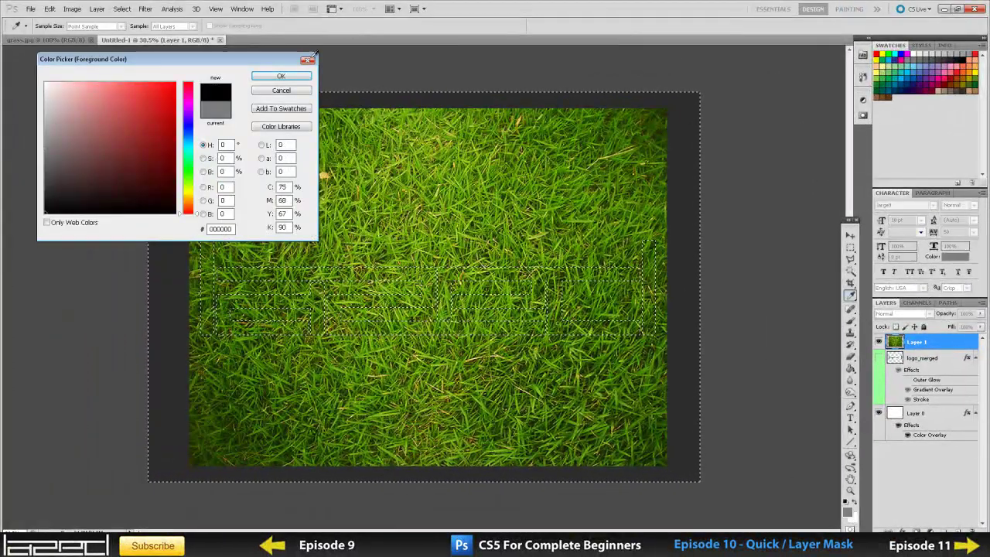
pyautogui.click(303, 75)
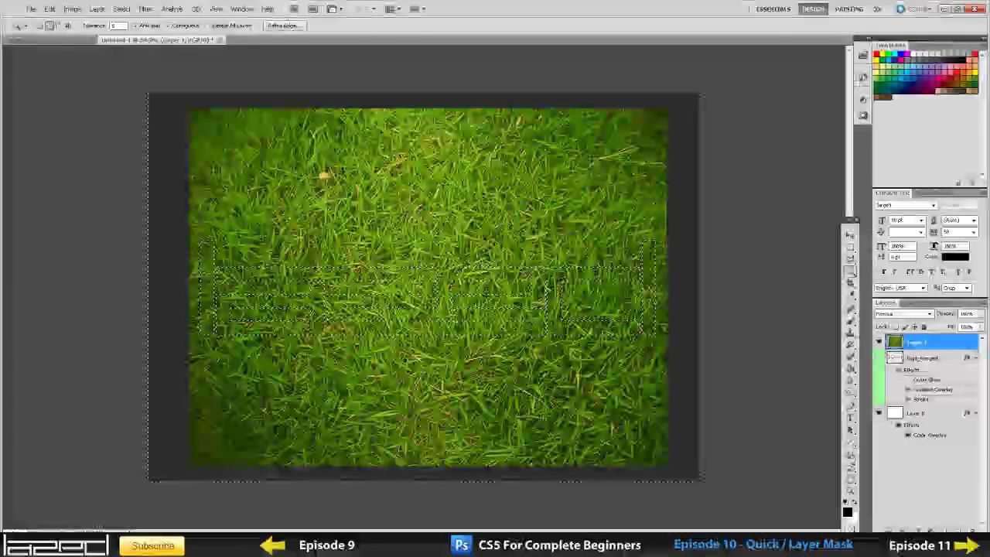
pyautogui.click(853, 516)
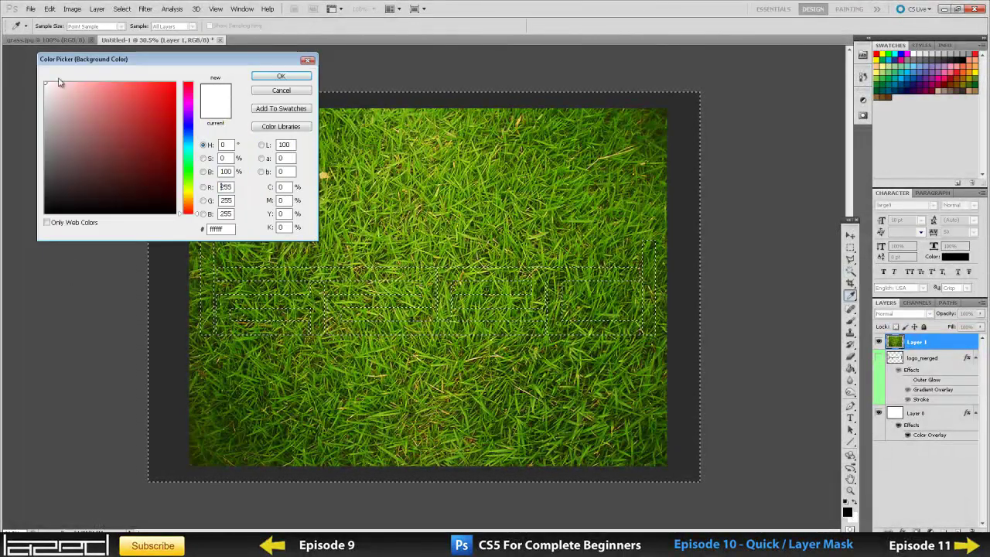
pyautogui.click(281, 75)
# - Undo two misplaced masks and add a logo-shaped layer mask to grass Layer 1
pyautogui.click(906, 530)
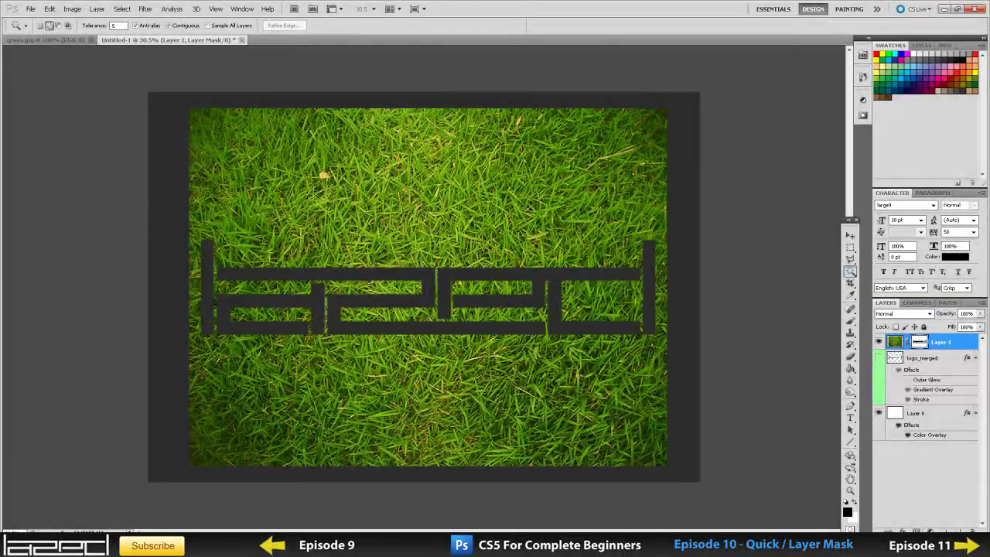
pyautogui.hotkey('ctrl', 'z')
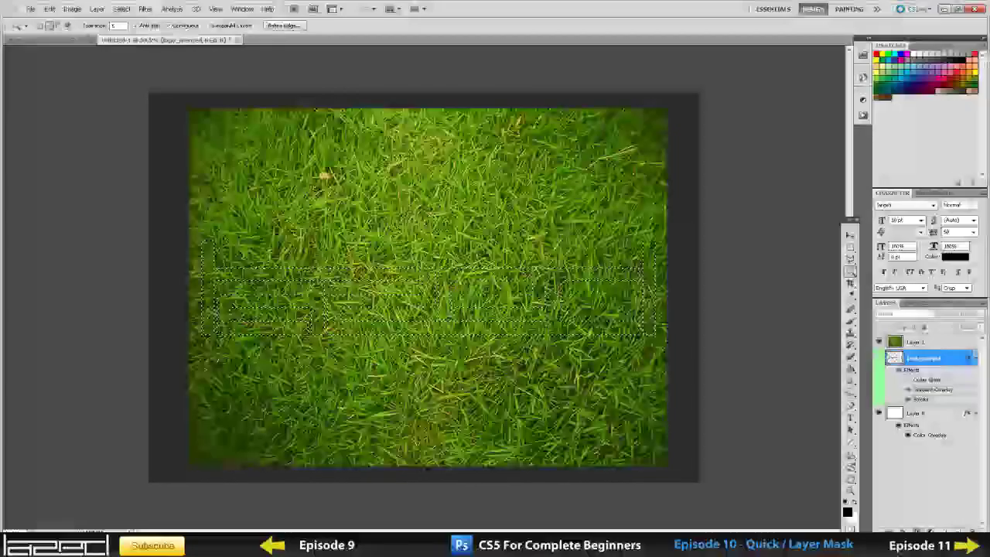
pyautogui.click(906, 531)
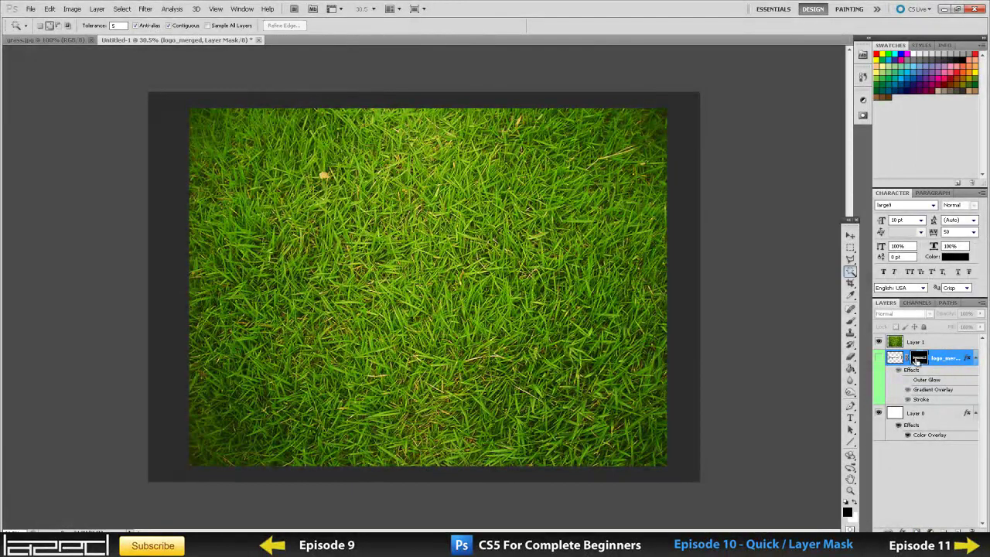
pyautogui.hotkey('ctrl', 'z')
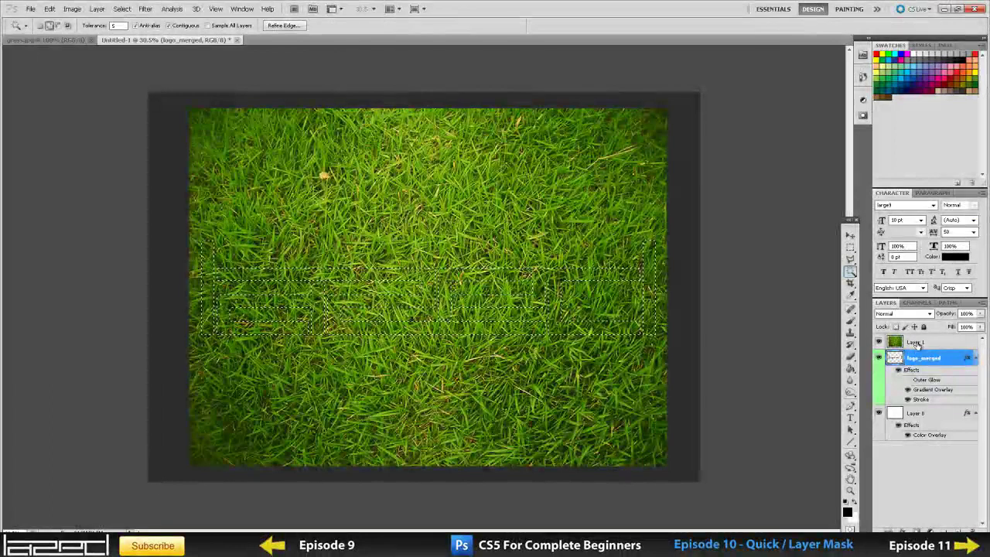
pyautogui.click(938, 344)
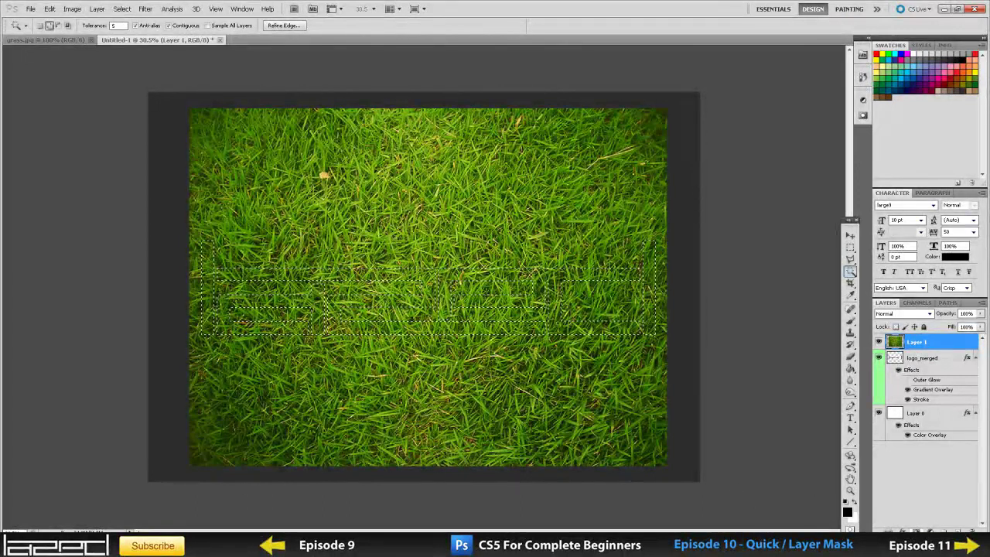
pyautogui.click(929, 529)
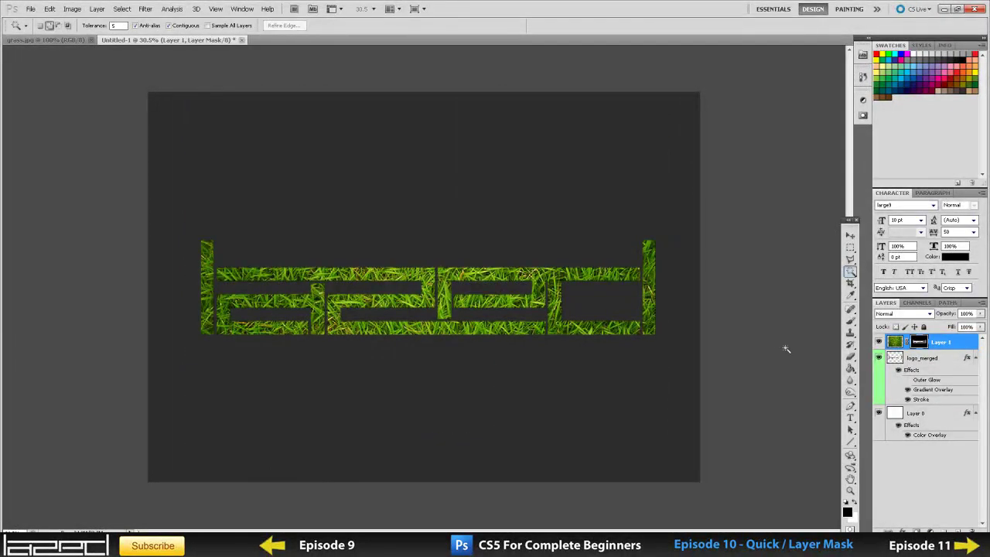
# - Zoom in and switch between Layer 1's image and mask thumbnails
pyautogui.click(265, 242)
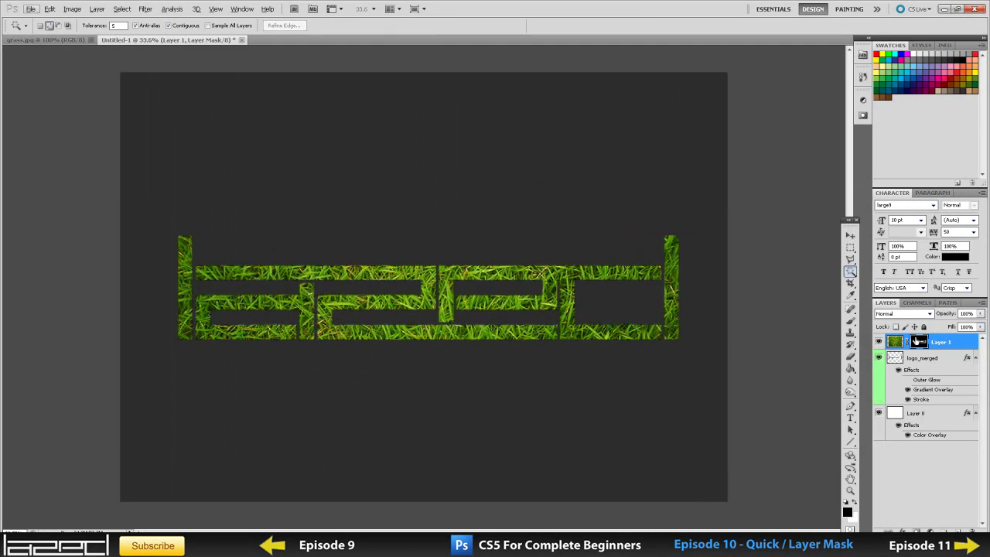
pyautogui.click(903, 346)
pyautogui.click(918, 344)
pyautogui.click(895, 342)
pyautogui.scroll(2, 360, 267)
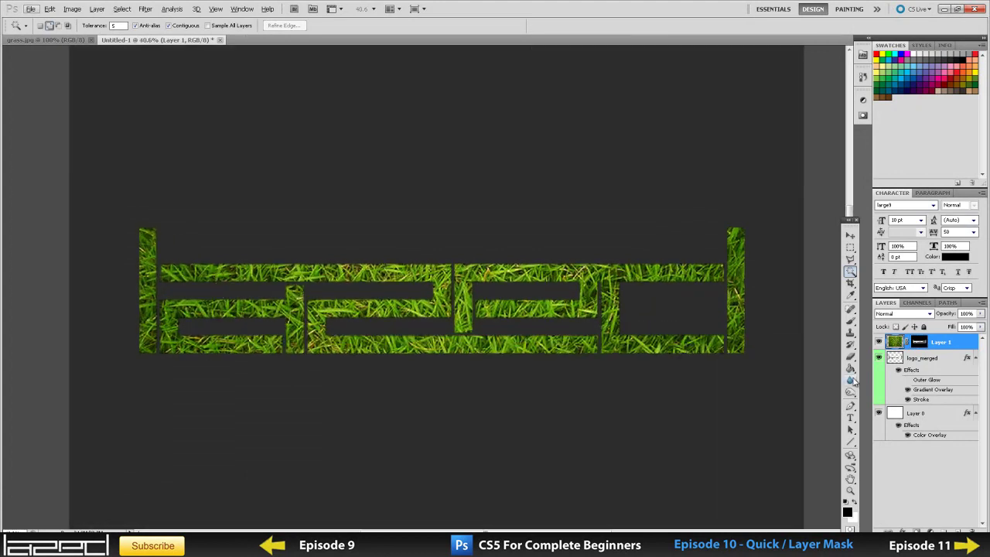
# - Select the Brush tool with white as the painting colour and adjust its size
pyautogui.click(849, 321)
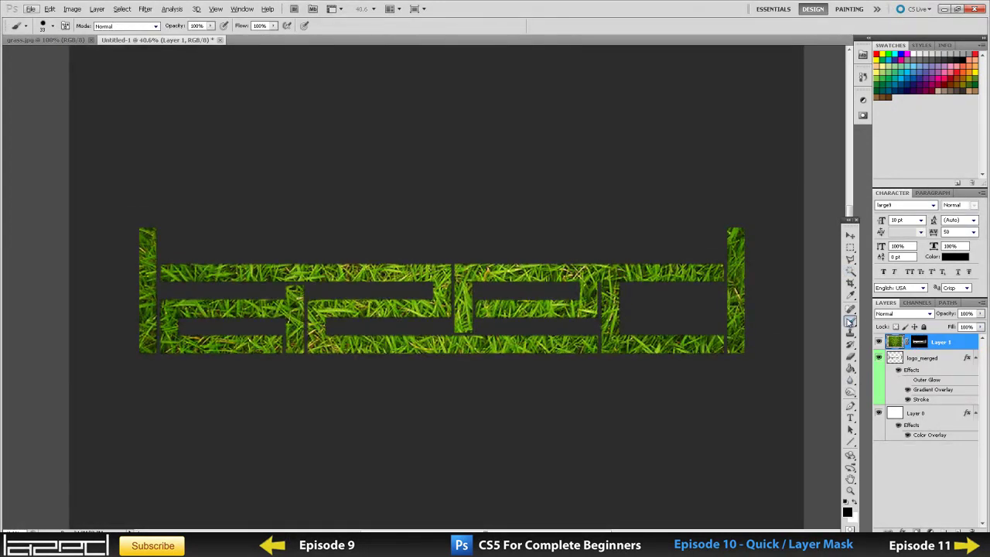
pyautogui.click(853, 503)
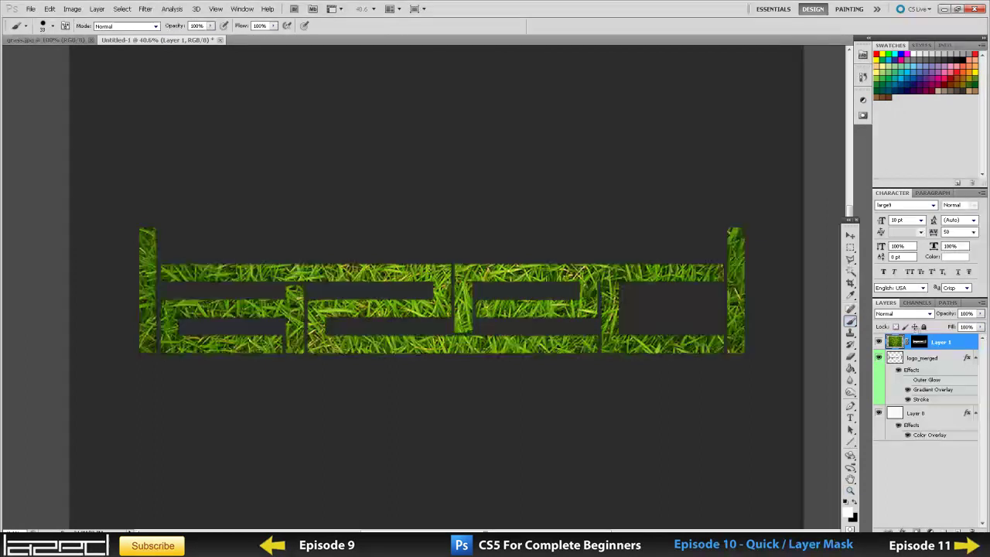
pyautogui.moveTo(363, 217); pyautogui.dragTo(640, 272)
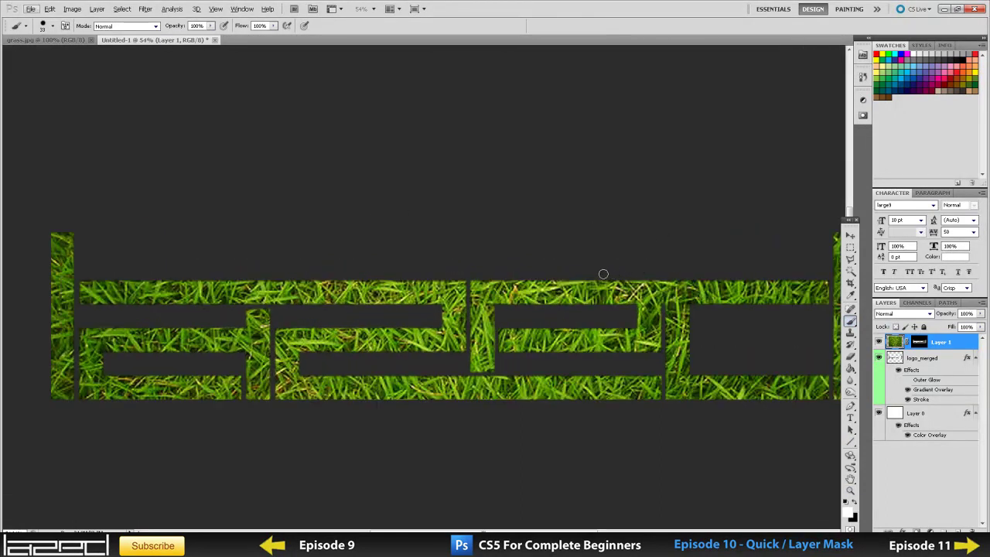
pyautogui.rightClick(545, 276)
pyautogui.click(588, 295)
pyautogui.press('Return')
# - Target Layer 1's mask and paint a curved grass stroke above the logo's left half
pyautogui.click(855, 503)
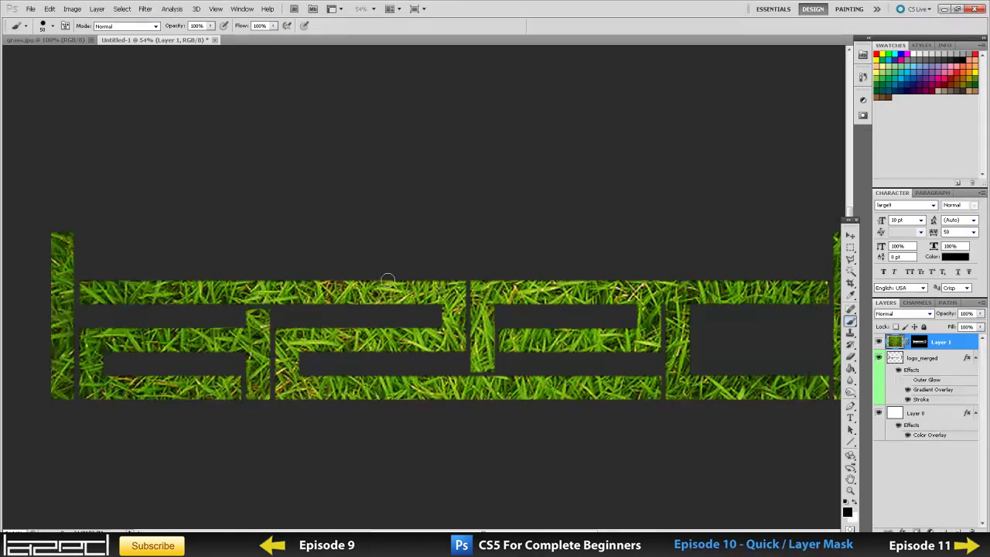
pyautogui.moveTo(391, 282); pyautogui.dragTo(385, 284)
pyautogui.hotkey('ctrl', 'z')
pyautogui.click(855, 502)
pyautogui.click(918, 343)
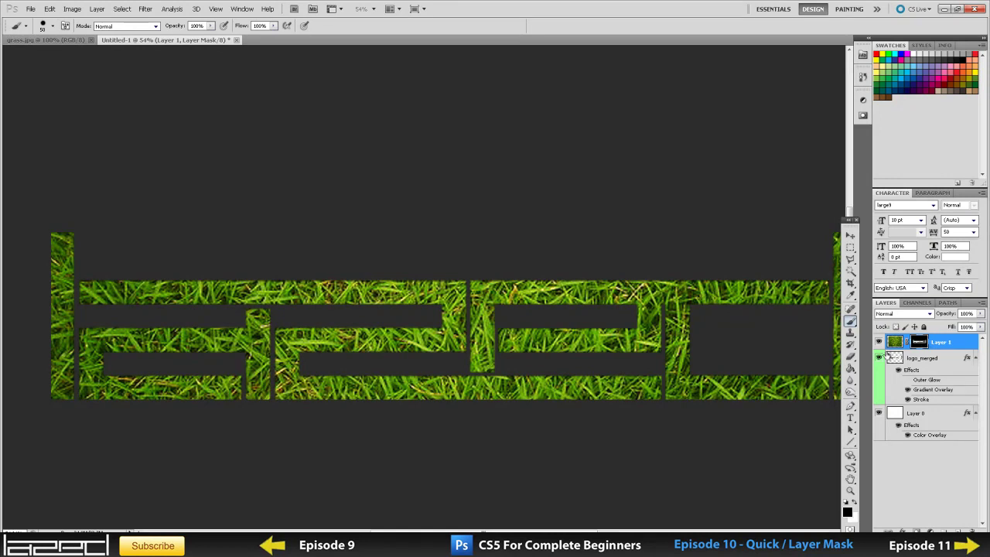
pyautogui.click(852, 502)
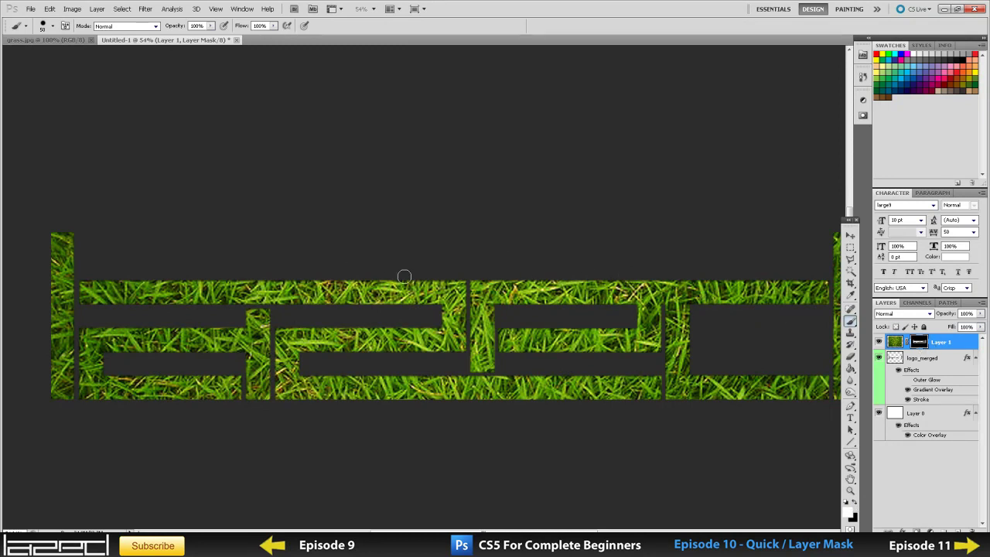
pyautogui.moveTo(393, 274)
pyautogui.mouseDown()
pyautogui.moveTo(209, 264)
pyautogui.moveTo(186, 244)
pyautogui.moveTo(208, 224)
pyautogui.moveTo(423, 231)
pyautogui.moveTo(418, 253)
pyautogui.moveTo(222, 246)
pyautogui.moveTo(416, 240)
pyautogui.moveTo(284, 226)
pyautogui.moveTo(199, 225)
pyautogui.moveTo(262, 241)
pyautogui.moveTo(195, 247)
pyautogui.moveTo(384, 252)
pyautogui.mouseUp()
pyautogui.scroll(-2, 478, 298)
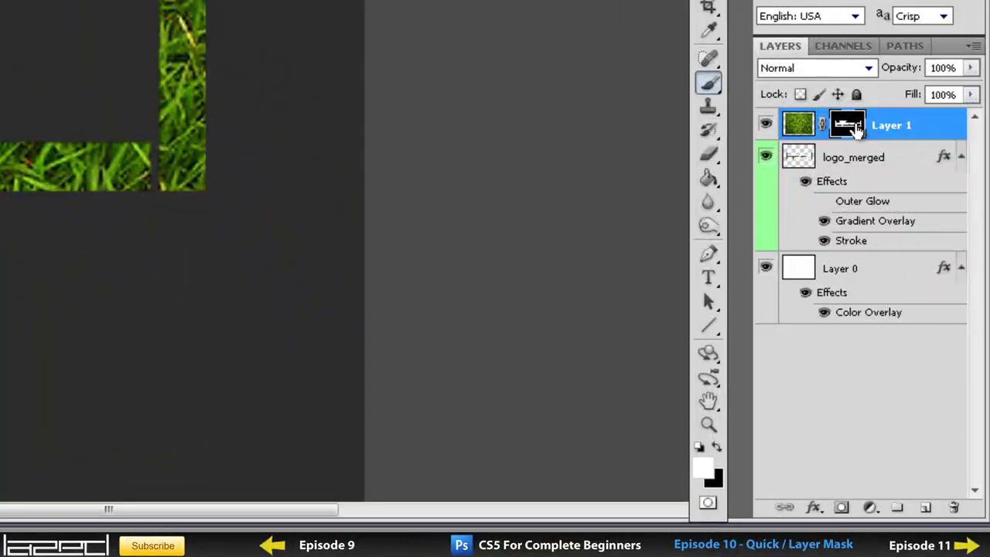
pyautogui.scroll(9, 182, 252)
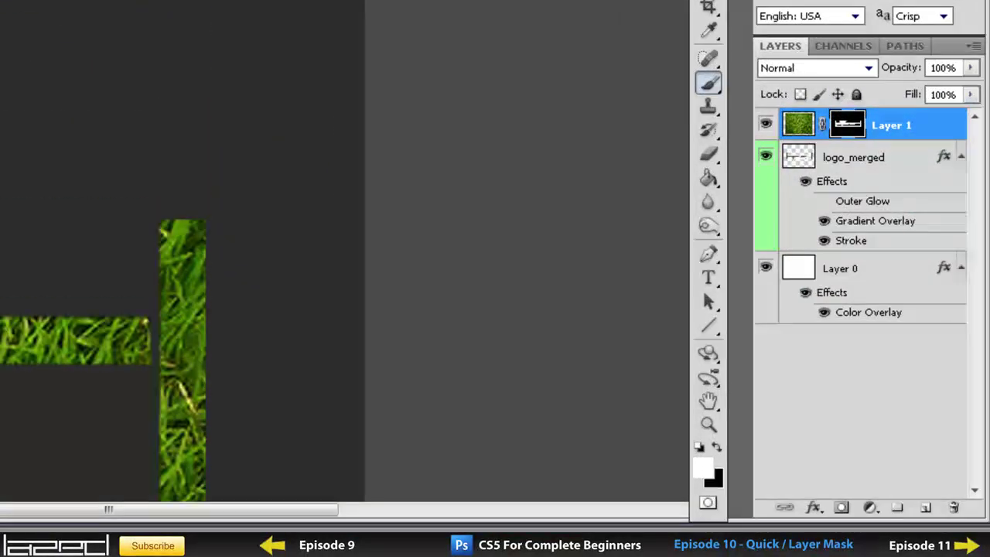
pyautogui.scroll(-4, 181, 309)
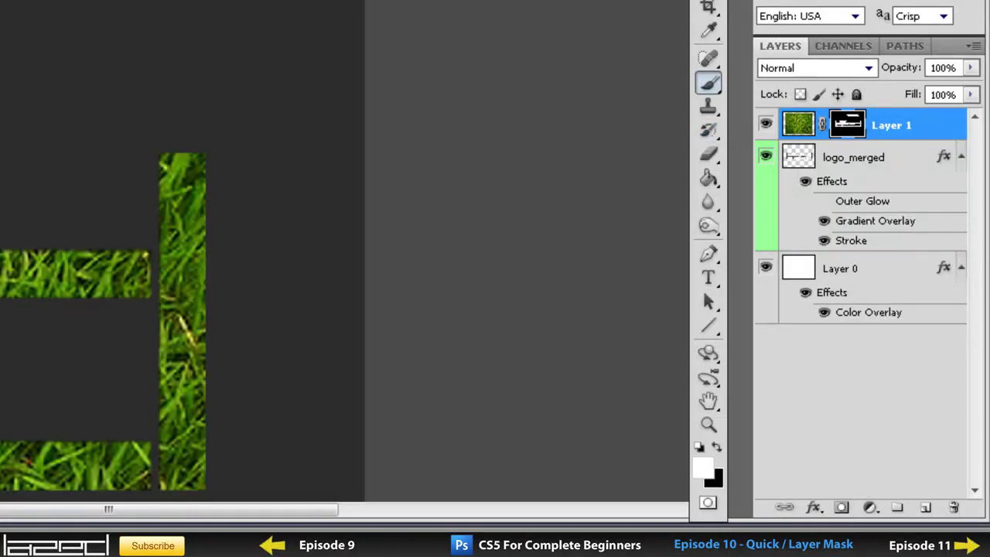
pyautogui.scroll(-3, 181, 263)
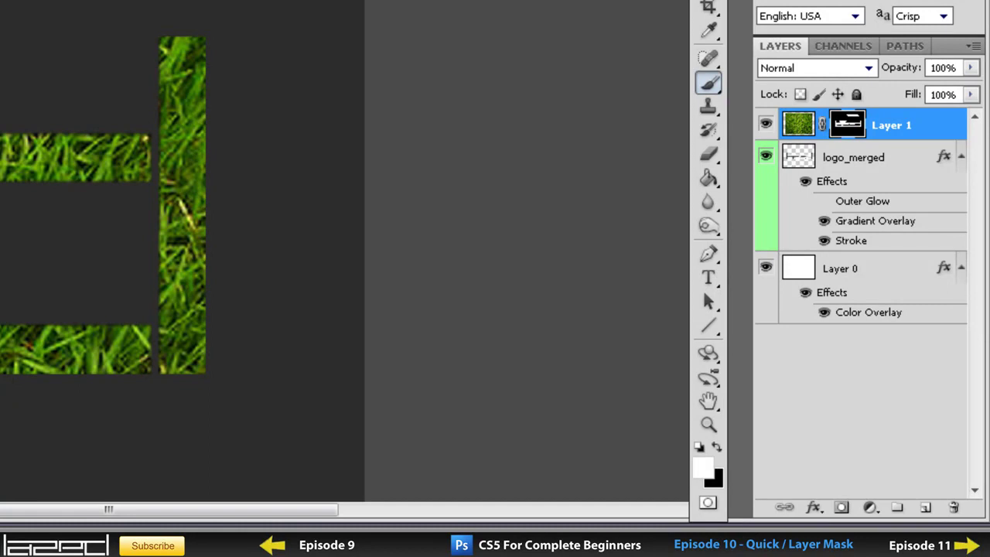
pyautogui.scroll(-12, 182, 309)
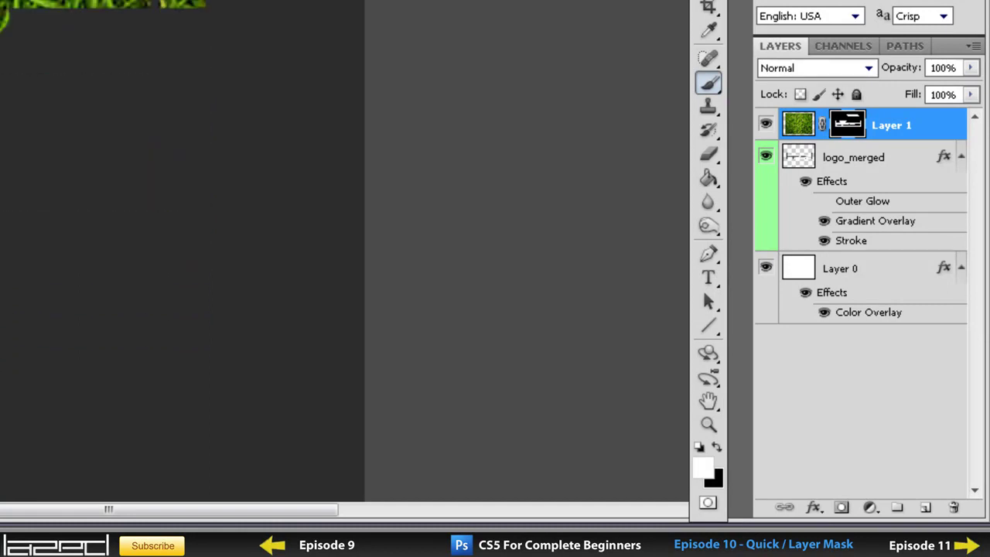
pyautogui.scroll(10, 182, 255)
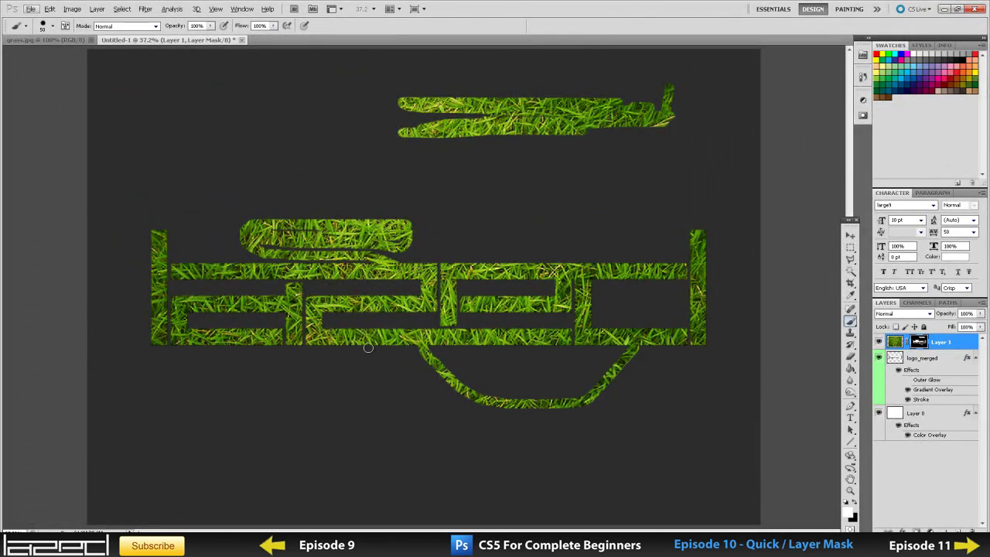
# - Reveal grass strokes at the lower left and above the logo, then start hiding the top strip in black
pyautogui.moveTo(224, 370); pyautogui.dragTo(203, 352)
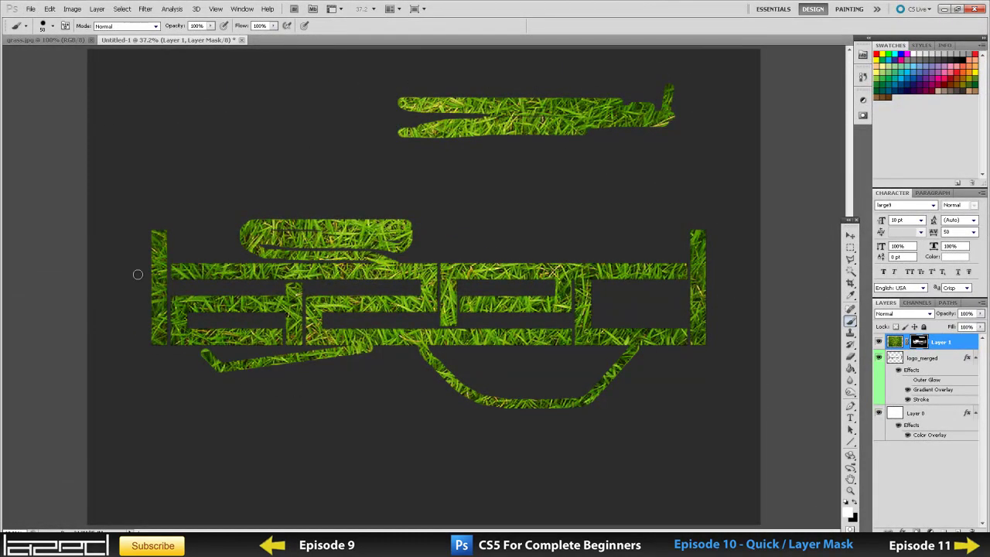
pyautogui.moveTo(125, 262)
pyautogui.mouseDown()
pyautogui.moveTo(123, 185)
pyautogui.moveTo(161, 181)
pyautogui.moveTo(203, 210)
pyautogui.moveTo(208, 238)
pyautogui.moveTo(248, 183)
pyautogui.moveTo(386, 176)
pyautogui.moveTo(594, 213)
pyautogui.moveTo(528, 180)
pyautogui.mouseUp()
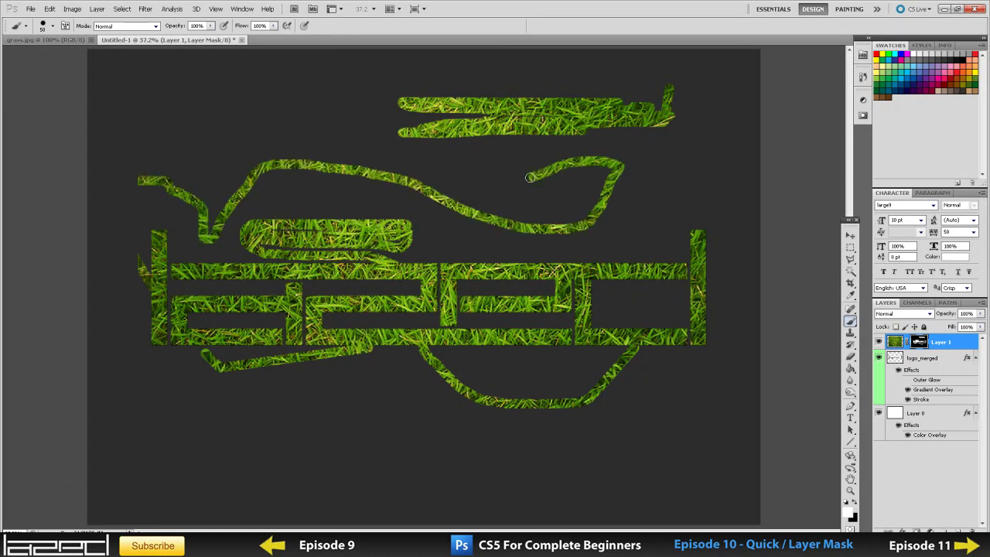
pyautogui.click(853, 502)
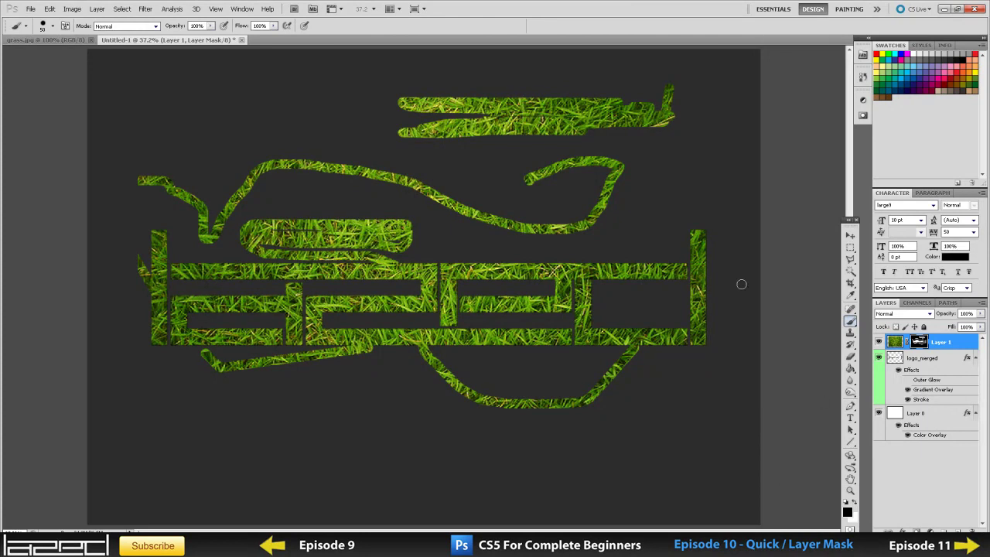
pyautogui.rightClick(560, 220)
pyautogui.moveTo(541, 203); pyautogui.dragTo(550, 197)
pyautogui.moveTo(402, 120); pyautogui.dragTo(663, 115)
# - Raise the brush size to 219 px and paint out the grass strokes above the logo
pyautogui.rightClick(542, 111)
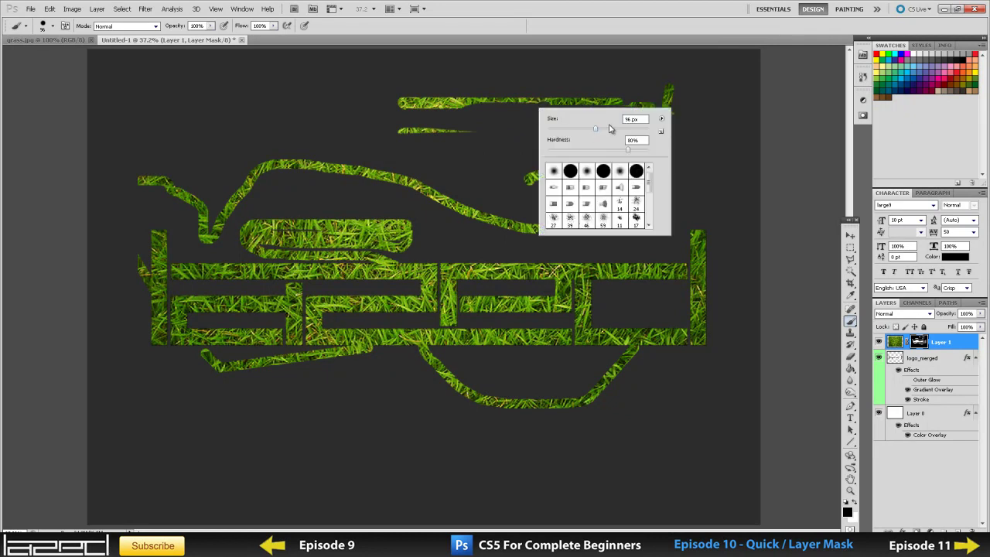
pyautogui.doubleClick(633, 118)
pyautogui.write('219')
pyautogui.press('Return')
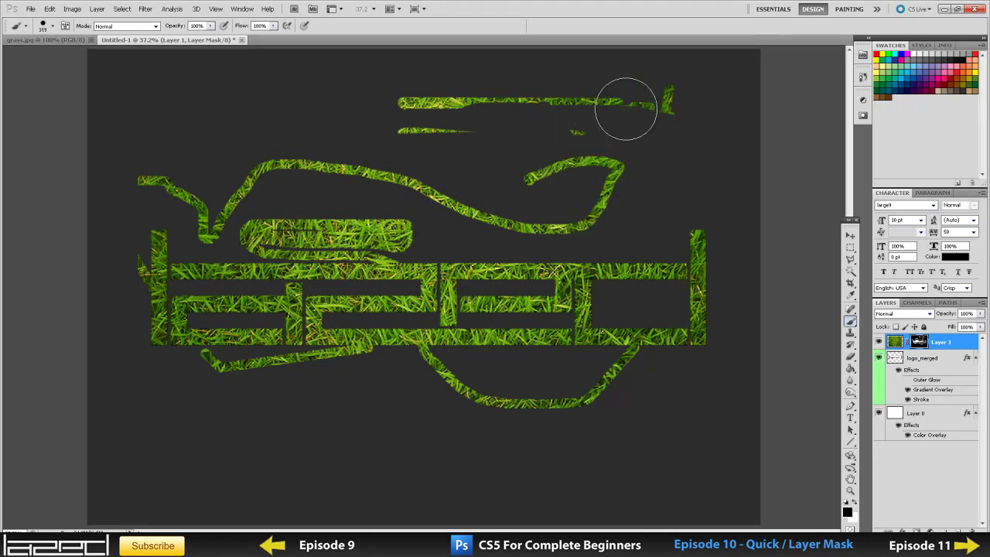
pyautogui.moveTo(582, 109)
pyautogui.mouseDown()
pyautogui.moveTo(394, 114)
pyautogui.moveTo(518, 144)
pyautogui.moveTo(646, 109)
pyautogui.moveTo(666, 126)
pyautogui.moveTo(612, 173)
pyautogui.moveTo(127, 175)
pyautogui.moveTo(153, 191)
pyautogui.moveTo(385, 219)
pyautogui.moveTo(634, 209)
pyautogui.moveTo(506, 239)
pyautogui.moveTo(271, 232)
pyautogui.moveTo(241, 221)
pyautogui.moveTo(224, 192)
pyautogui.moveTo(223, 217)
pyautogui.mouseUp()
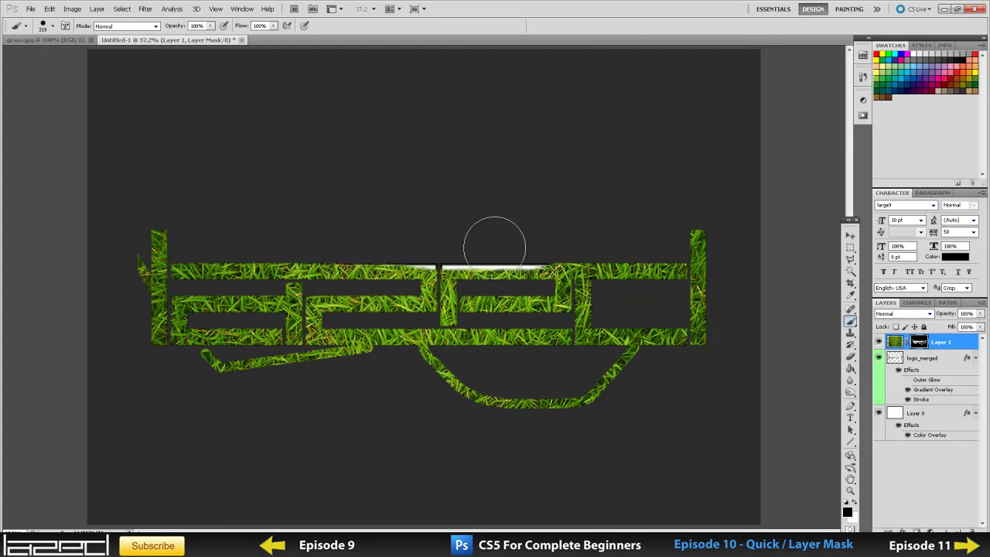